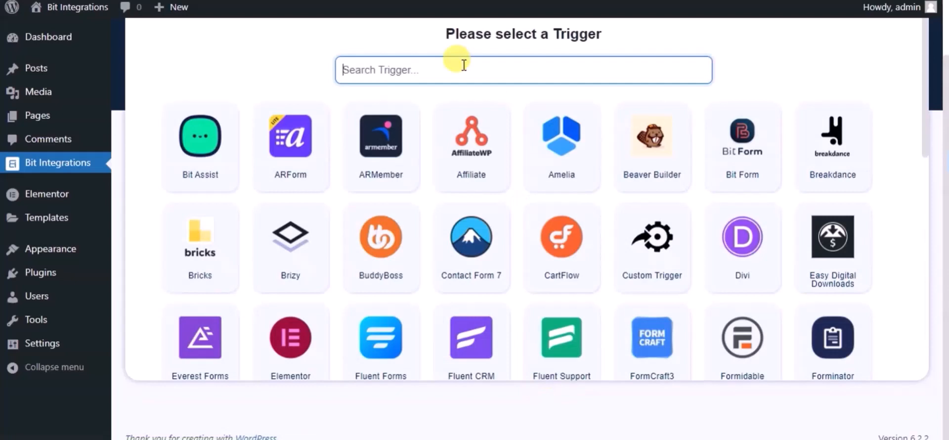
# - Make Elementor's Contact Form the trigger and continue to action selection
pyautogui.write('ele')
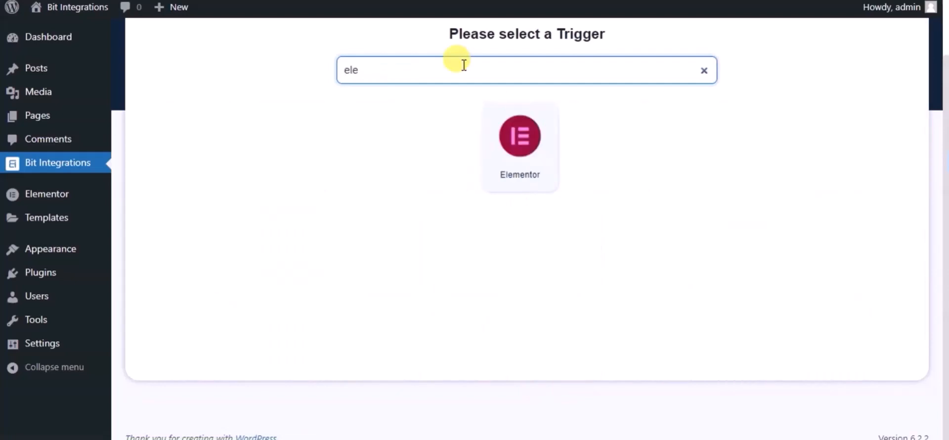
pyautogui.click(482, 130)
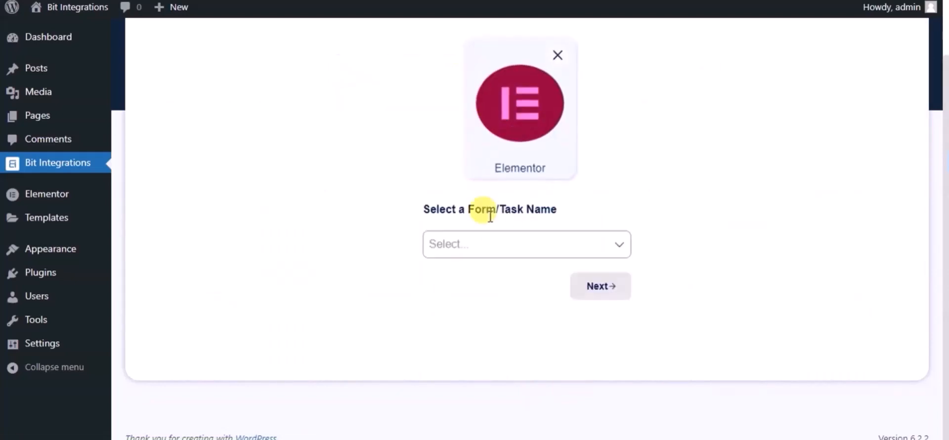
pyautogui.click(492, 244)
pyautogui.click(494, 286)
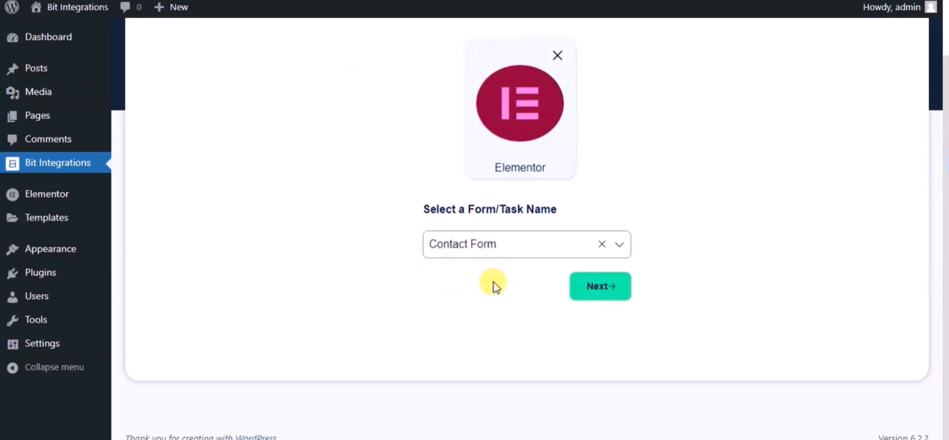
pyautogui.click(574, 289)
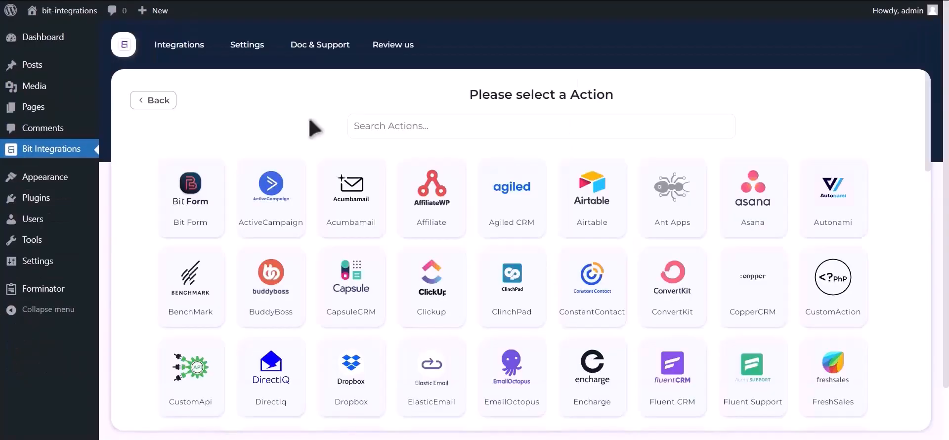
# - Search 'google con', pick Google Contacts as the action, and highlight the client ID/secret note
pyautogui.click(376, 126)
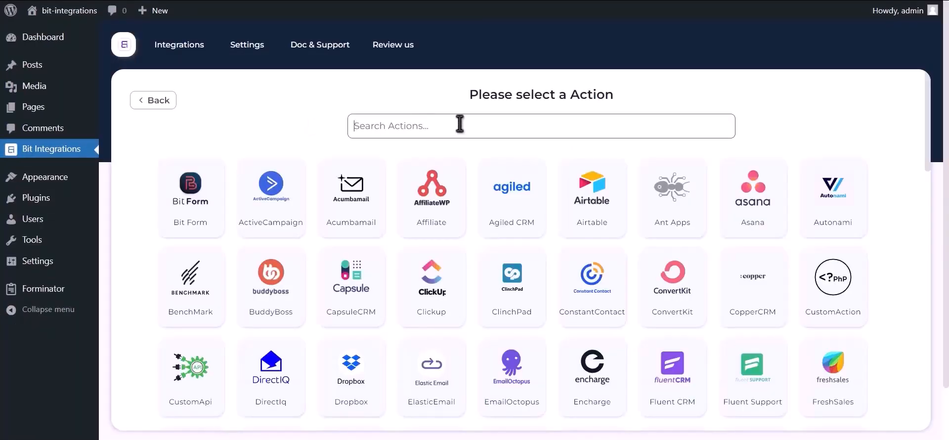
pyautogui.write('google contacts')
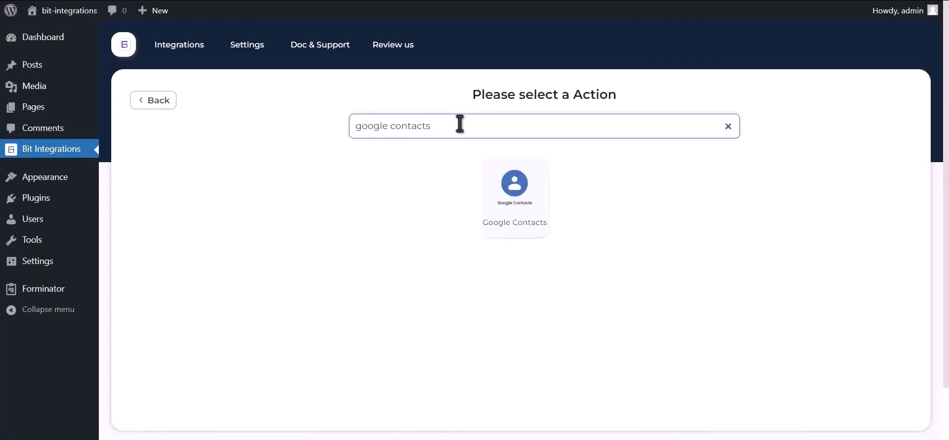
pyautogui.click(509, 212)
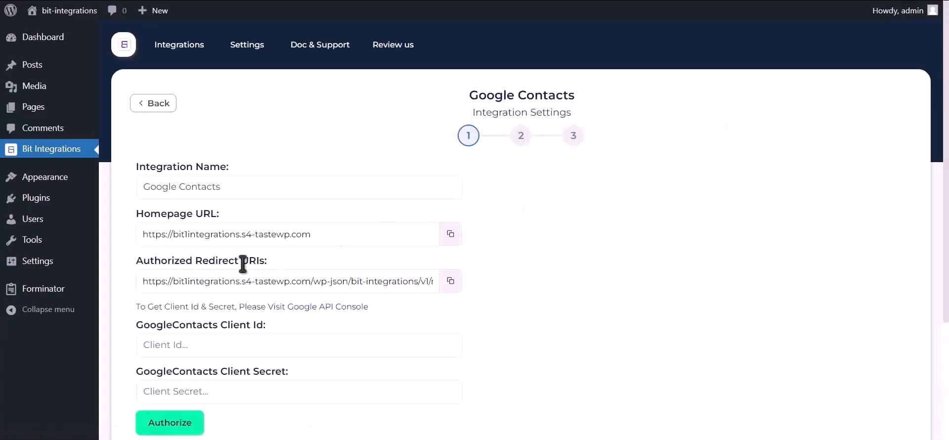
pyautogui.moveTo(136, 308); pyautogui.dragTo(287, 307)
# - From the Google API Console link, create a new project named 'Bit Integrations'
pyautogui.click(337, 309)
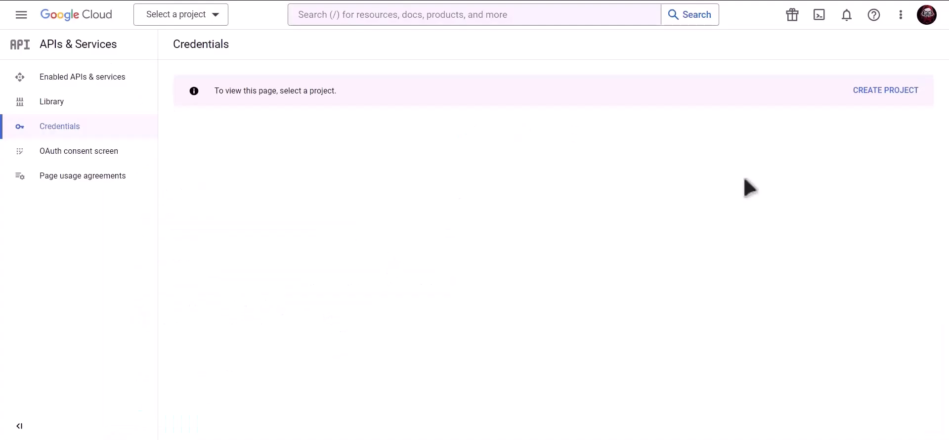
pyautogui.click(888, 94)
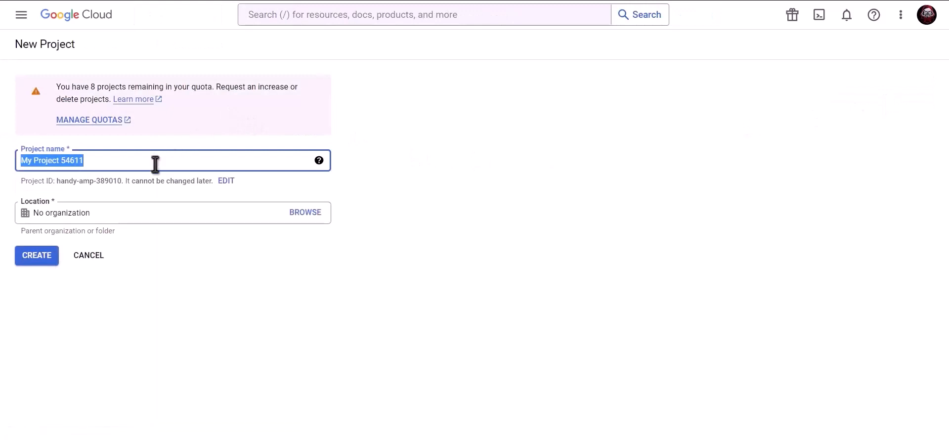
pyautogui.write('Bit Integrations')
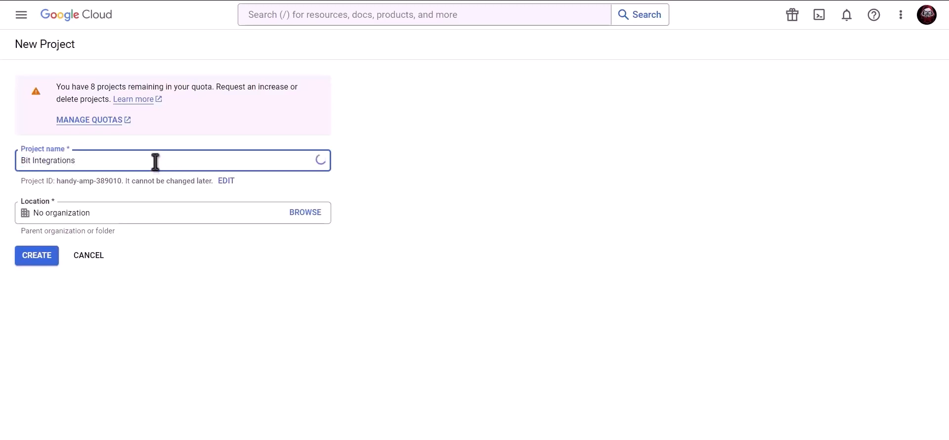
pyautogui.click(38, 256)
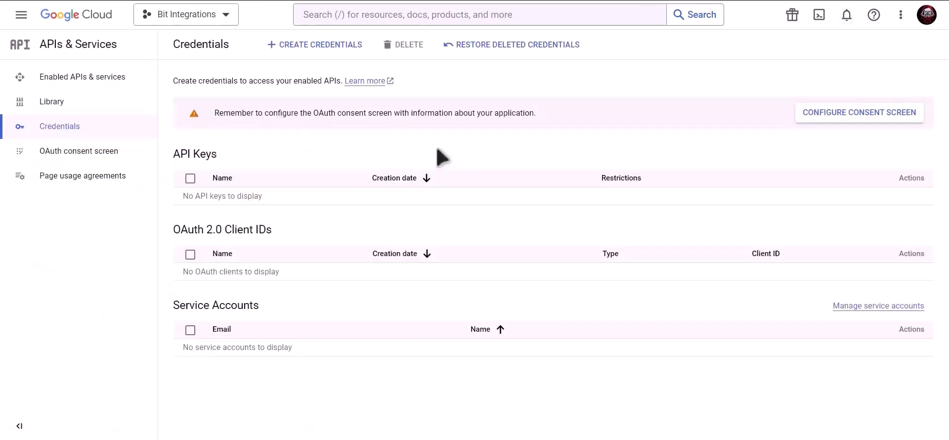
# - Search 'Google contacts api' and enable the Contacts API from its product page
pyautogui.click(437, 15)
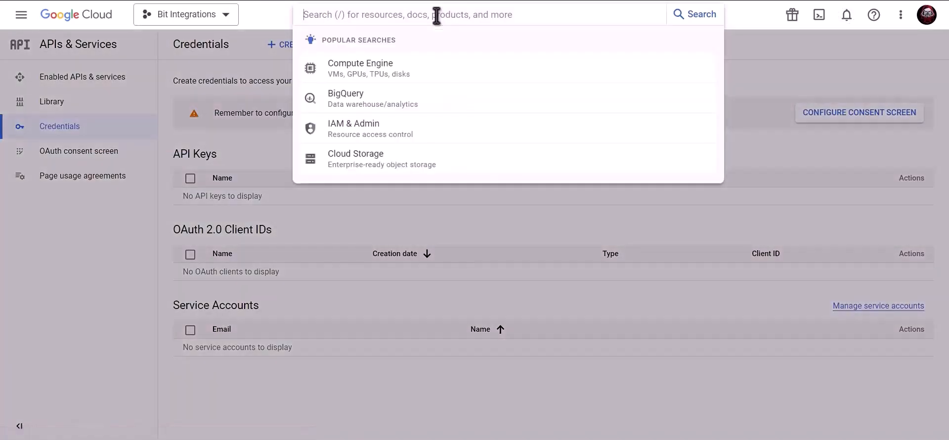
pyautogui.write('Google con')
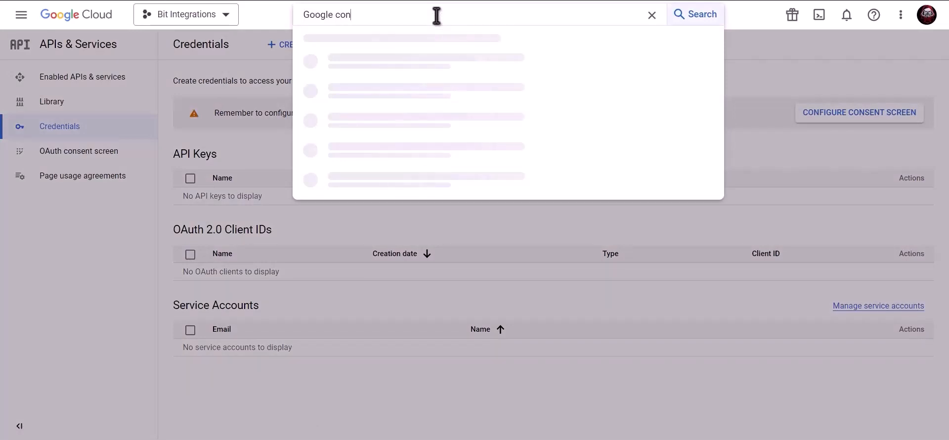
pyautogui.write('tac')
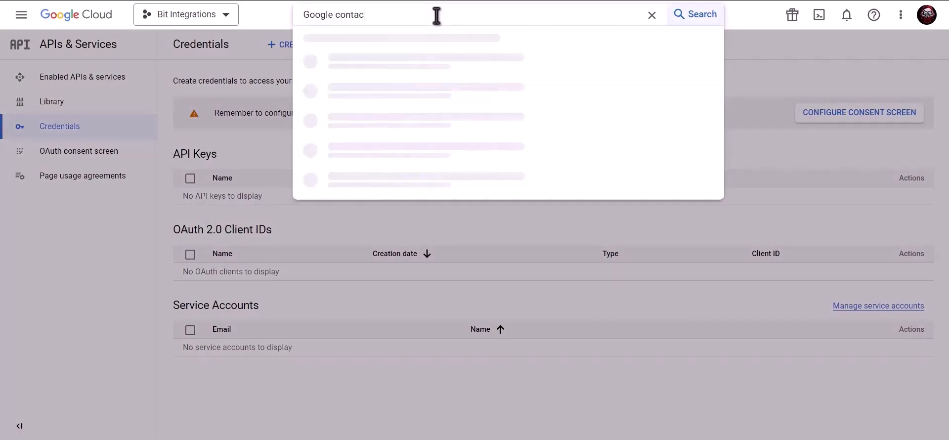
pyautogui.write('ts api')
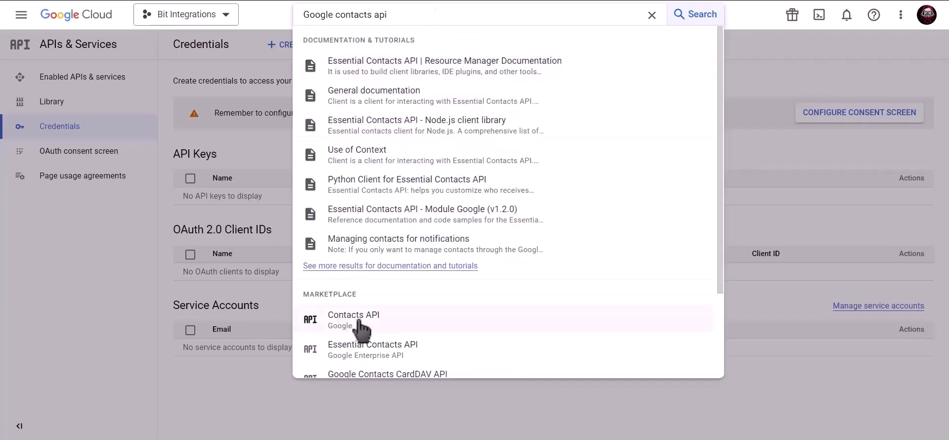
pyautogui.click(387, 324)
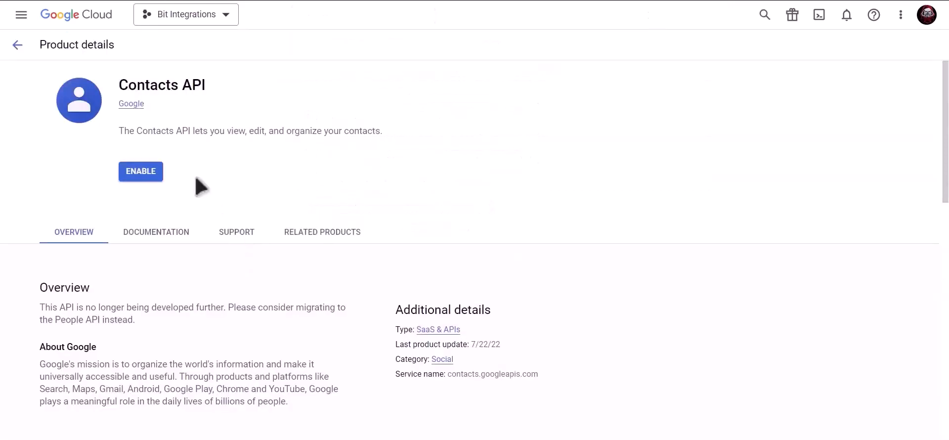
pyautogui.click(141, 174)
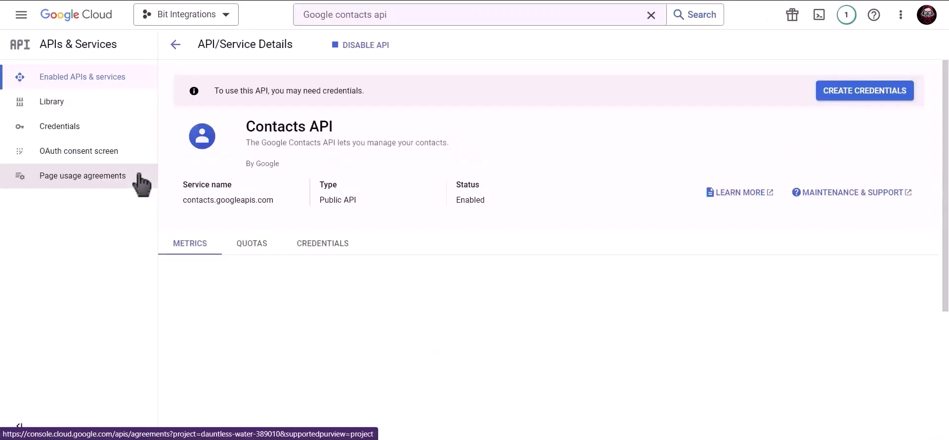
pyautogui.click(416, 21)
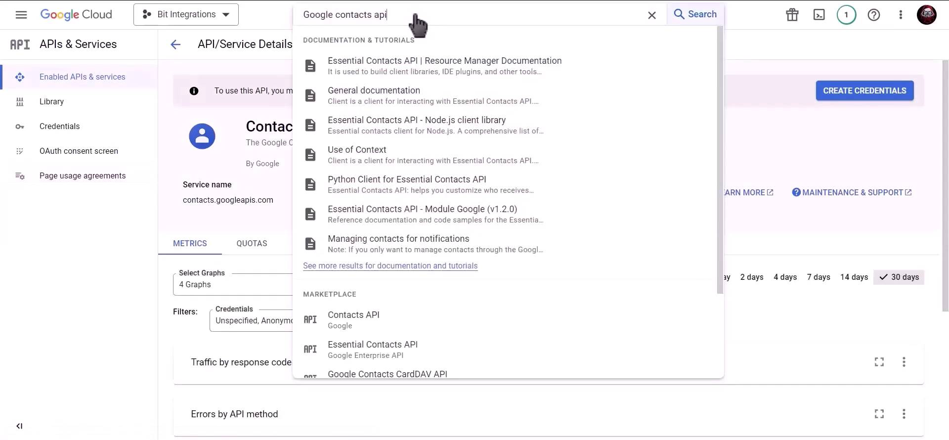
# - Replace the search with 'google people api' and enable the Google People API
pyautogui.tripleClick(307, 14)
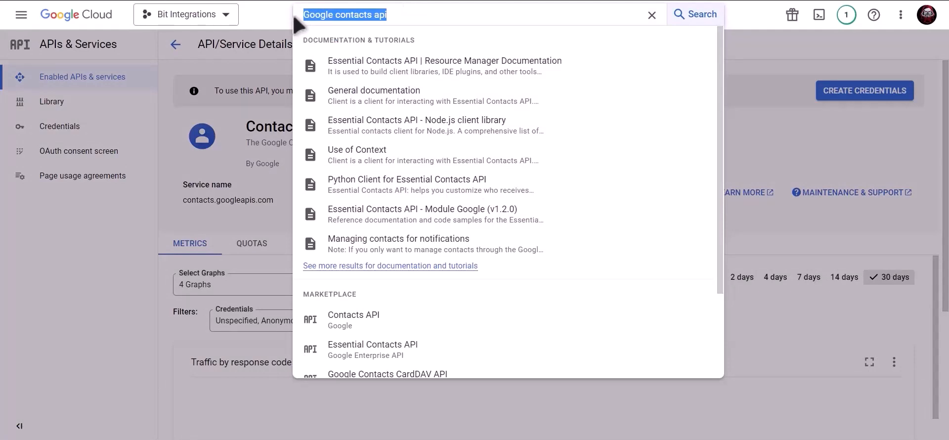
pyautogui.write('google')
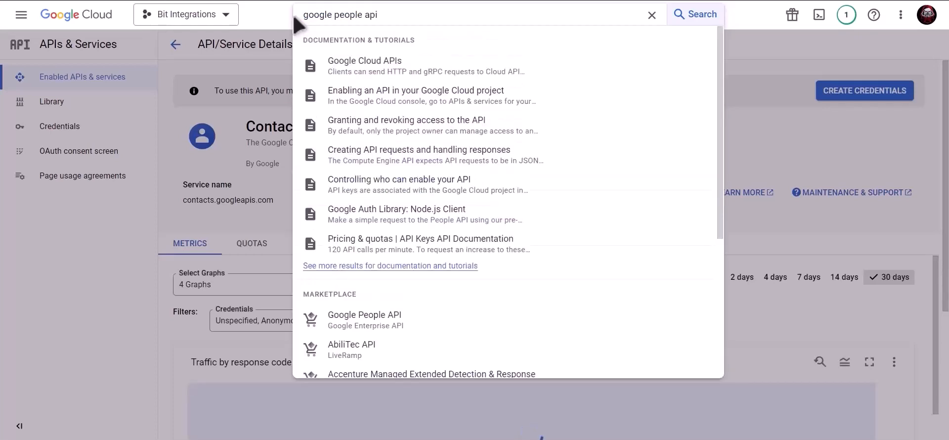
pyautogui.click(401, 328)
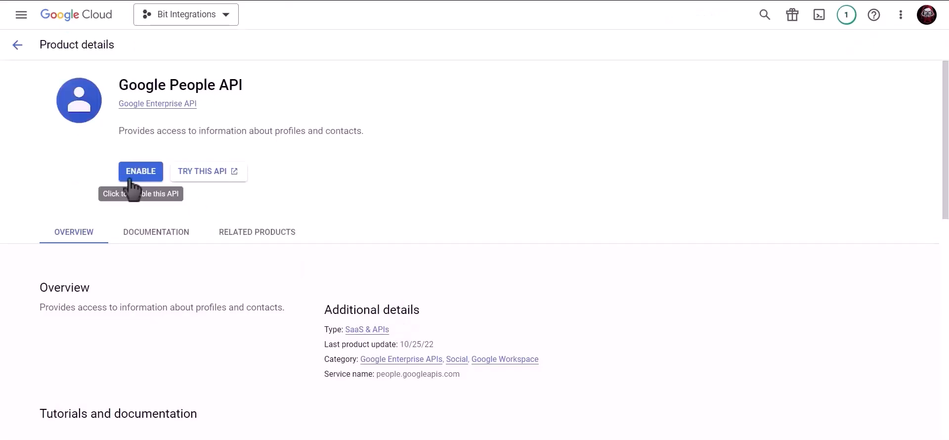
pyautogui.click(131, 179)
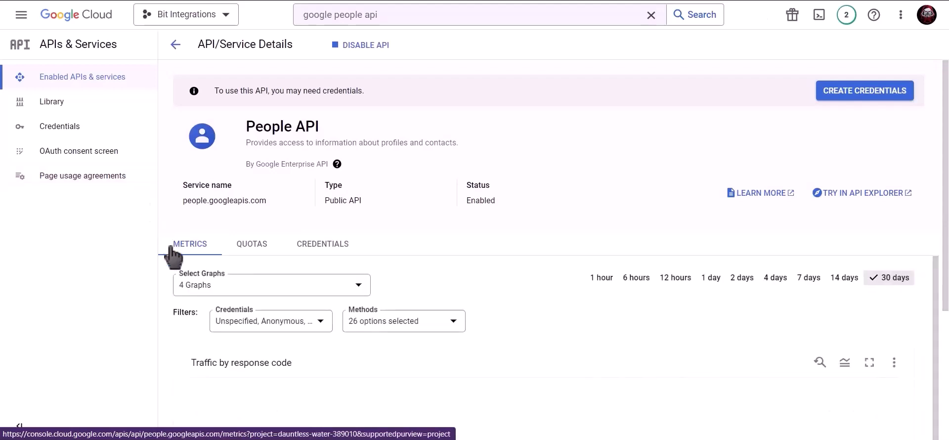
# - From the project's credentials page, start an External OAuth consent screen
pyautogui.click(98, 127)
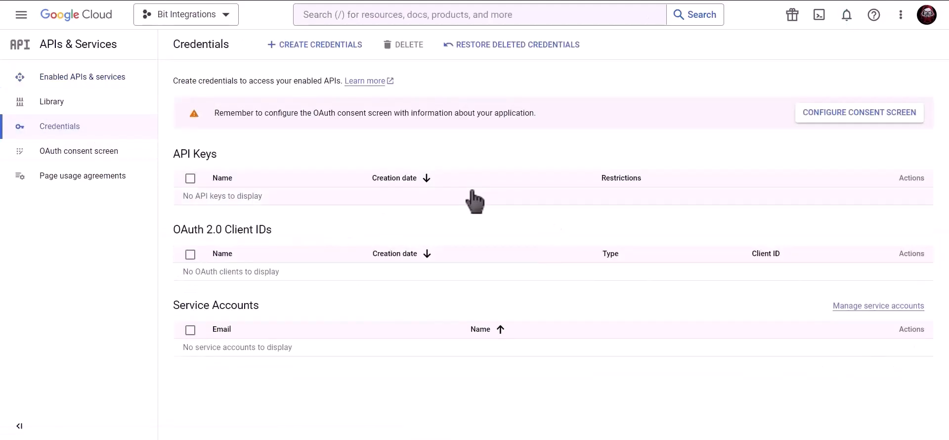
pyautogui.click(823, 119)
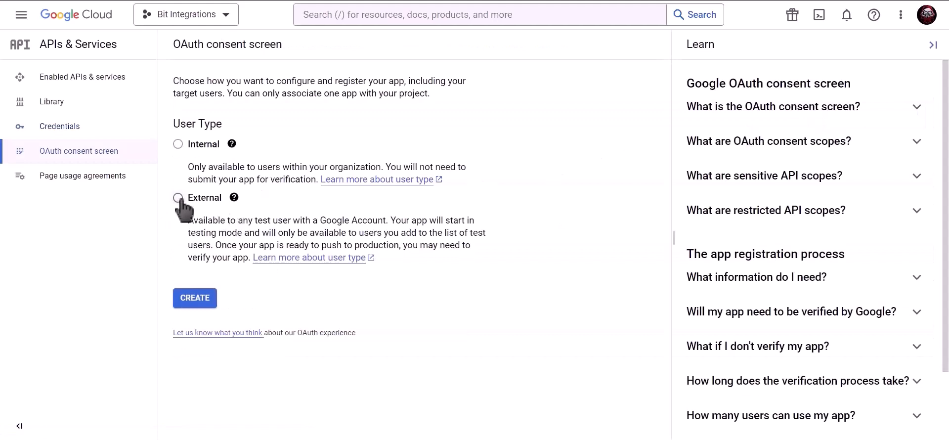
pyautogui.click(200, 307)
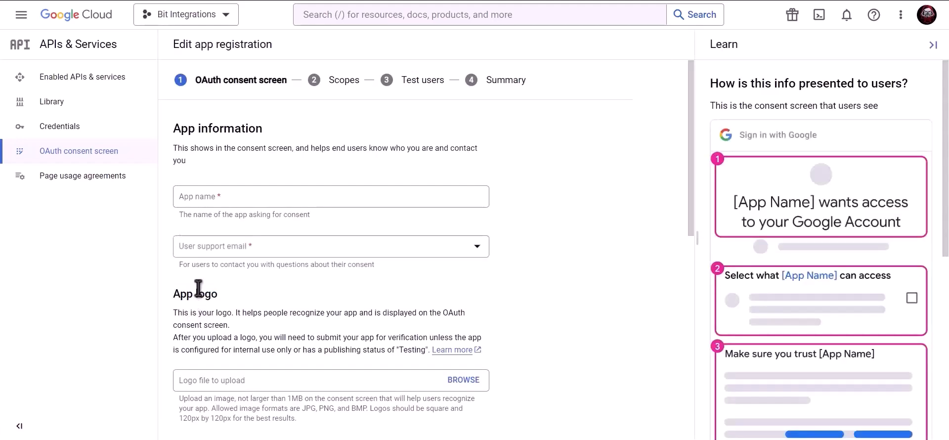
# - Enter app name Bit Integrations, choose the support e-mail, paste the developer contact e-mail, and save
pyautogui.click(259, 200)
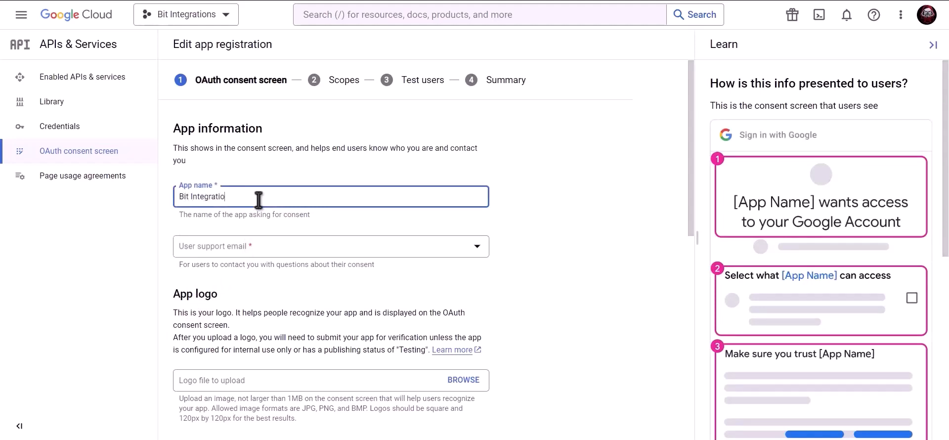
pyautogui.click(255, 250)
pyautogui.click(278, 251)
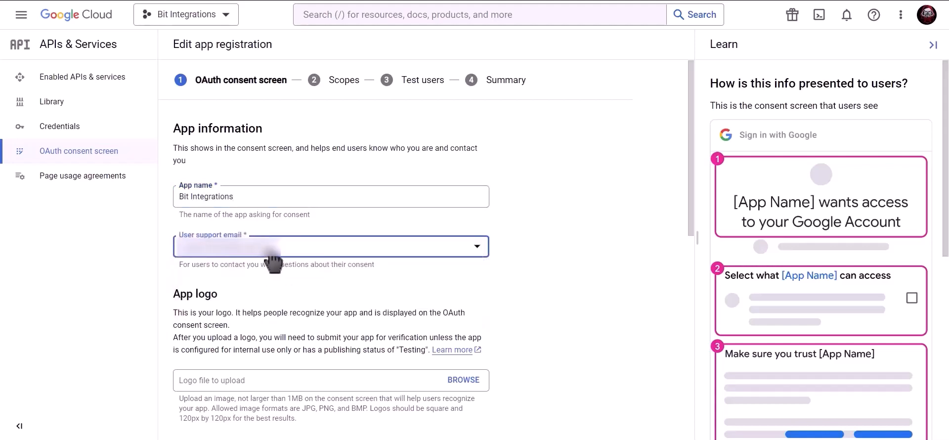
pyautogui.scroll(-9, 333, 274)
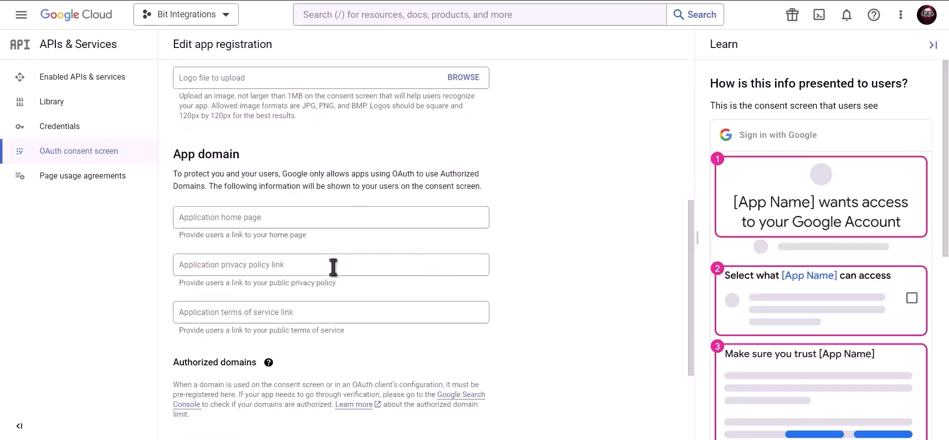
pyautogui.click(273, 365)
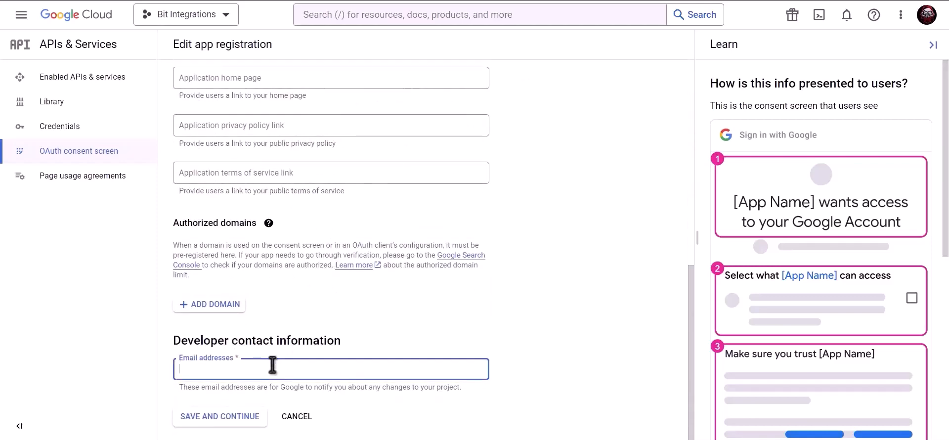
pyautogui.hotkey('ctrl', 'v')
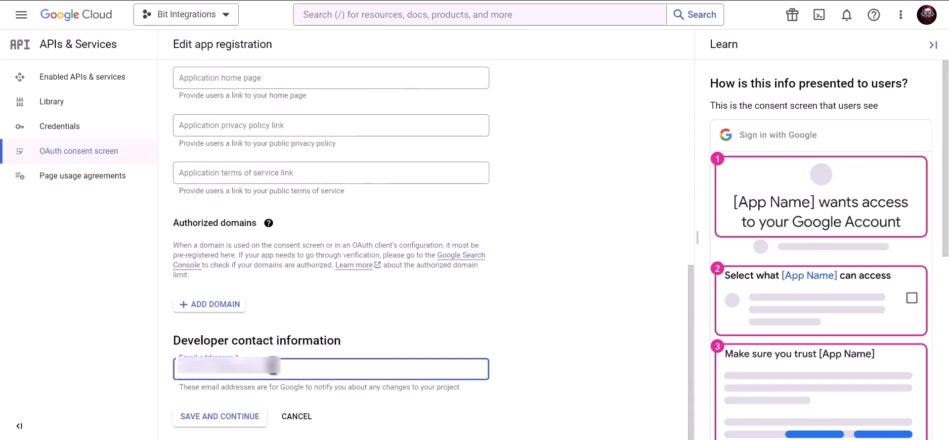
pyautogui.click(228, 419)
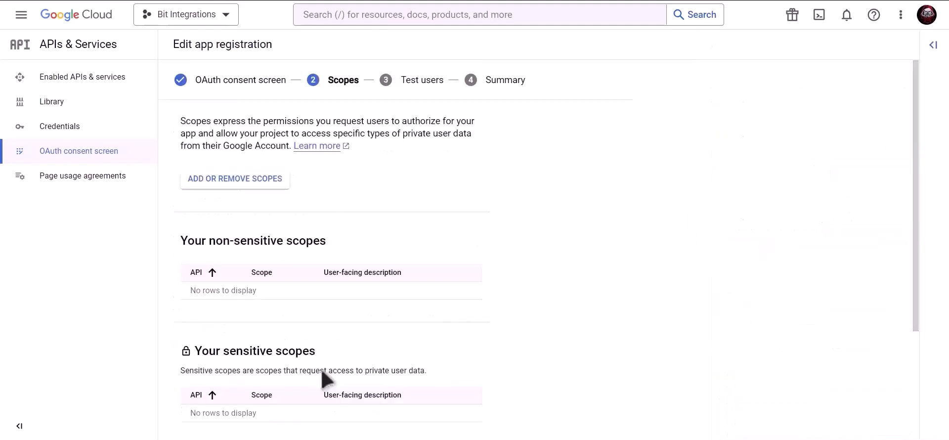
# - Skip the Scopes and Test users steps, return to the dashboard, and open Credentials
pyautogui.scroll(-3, 324, 376)
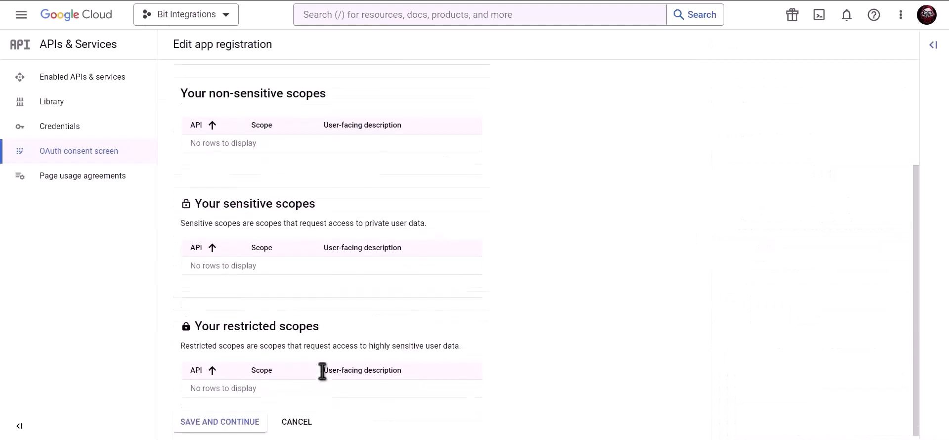
pyautogui.click(221, 416)
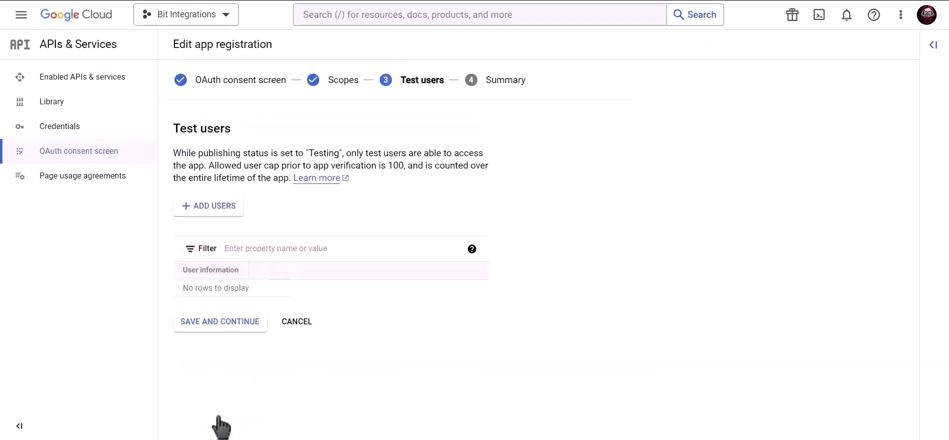
pyautogui.click(244, 329)
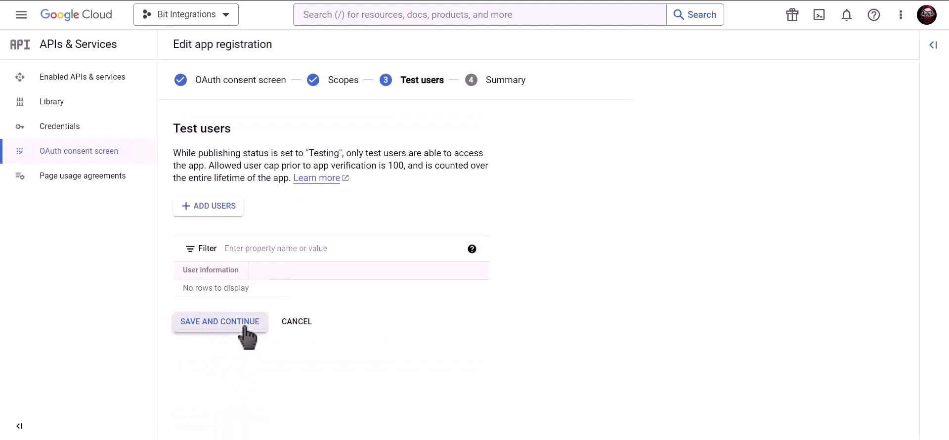
pyautogui.click(236, 415)
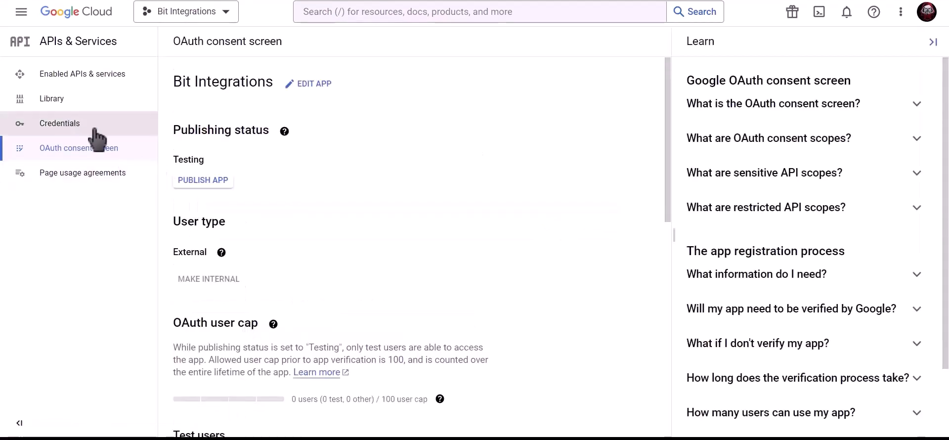
pyautogui.click(124, 129)
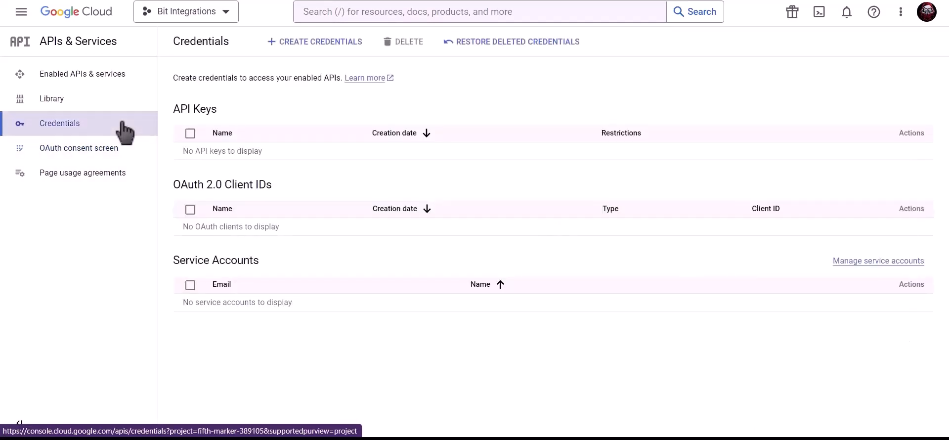
# - Start a Web application OAuth client ID named 'Bit Integrations' and copy the site's homepage URL
pyautogui.click(315, 45)
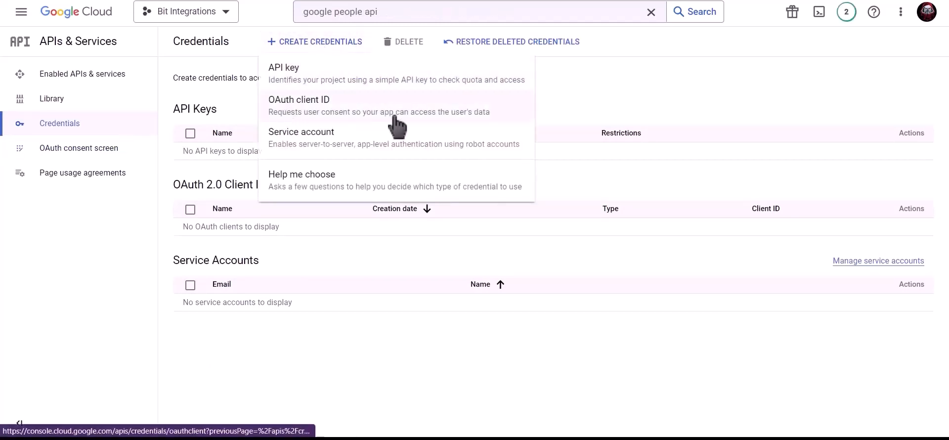
pyautogui.click(395, 118)
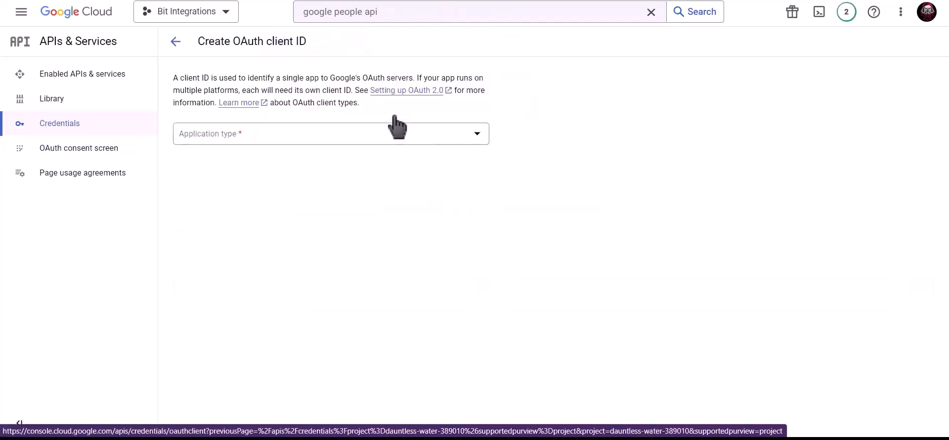
pyautogui.click(292, 140)
pyautogui.click(247, 144)
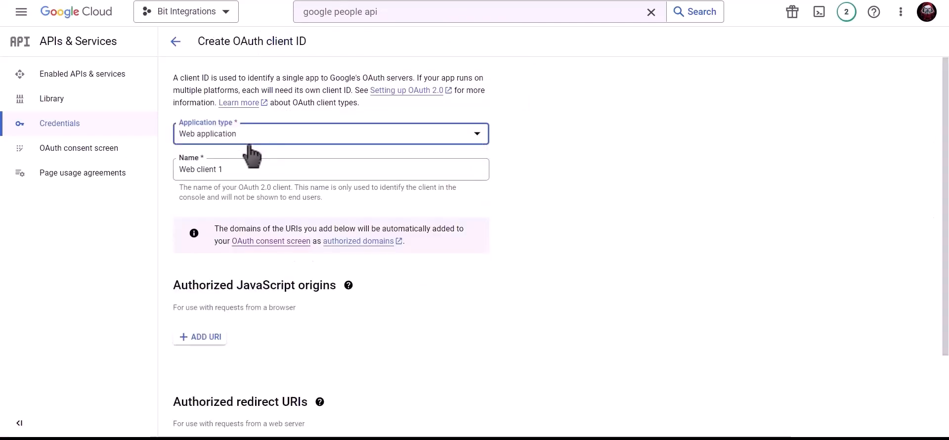
pyautogui.click(246, 167)
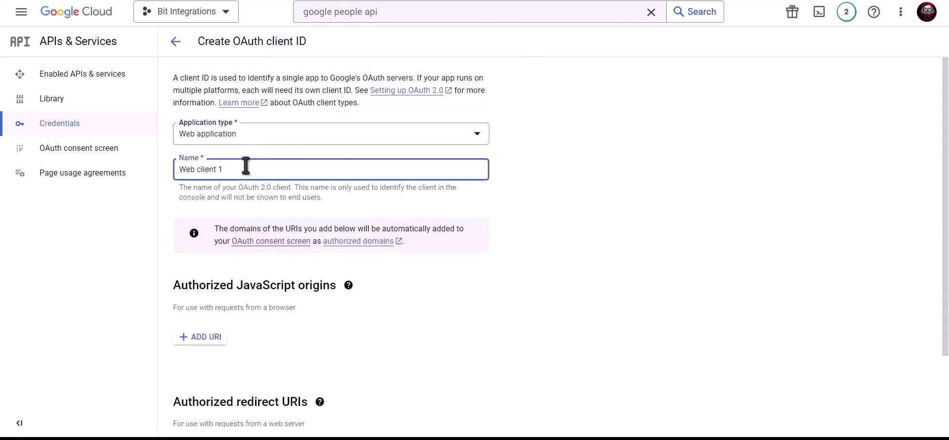
pyautogui.tripleClick(280, 168)
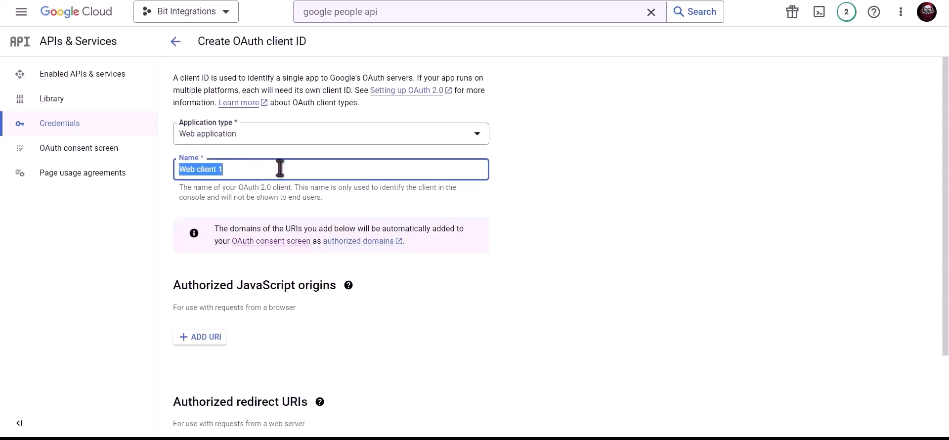
pyautogui.write('Bit Integrations')
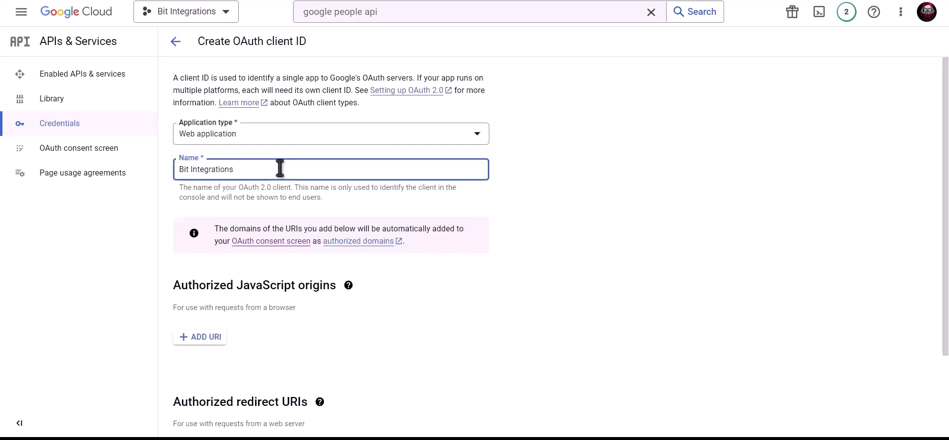
pyautogui.scroll(-2, 280, 168)
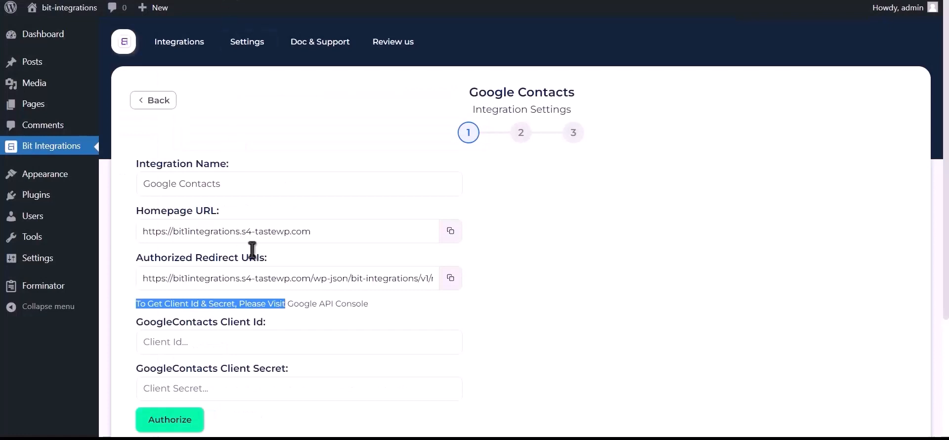
pyautogui.click(451, 234)
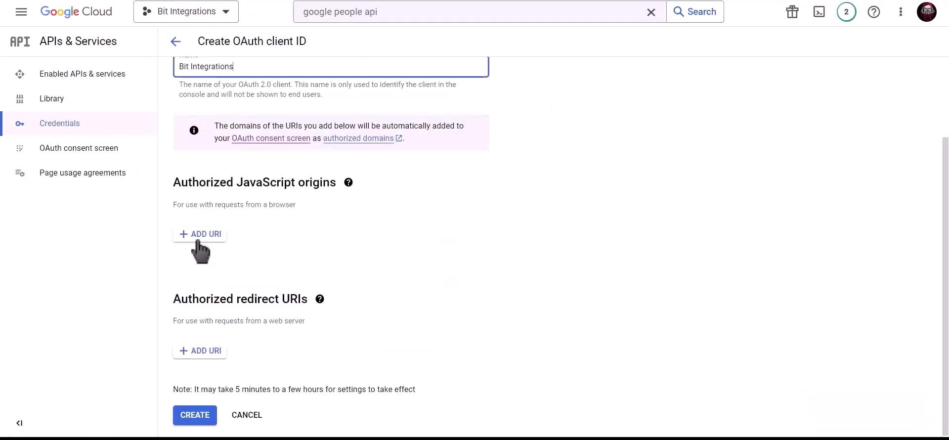
# - Add the pasted homepage URL as an authorized JavaScript origin
pyautogui.click(200, 237)
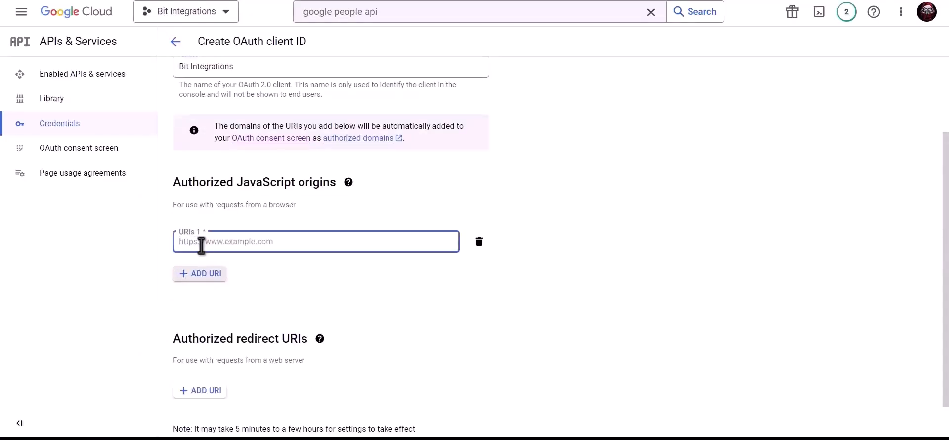
pyautogui.hotkey('ctrl', 'v')
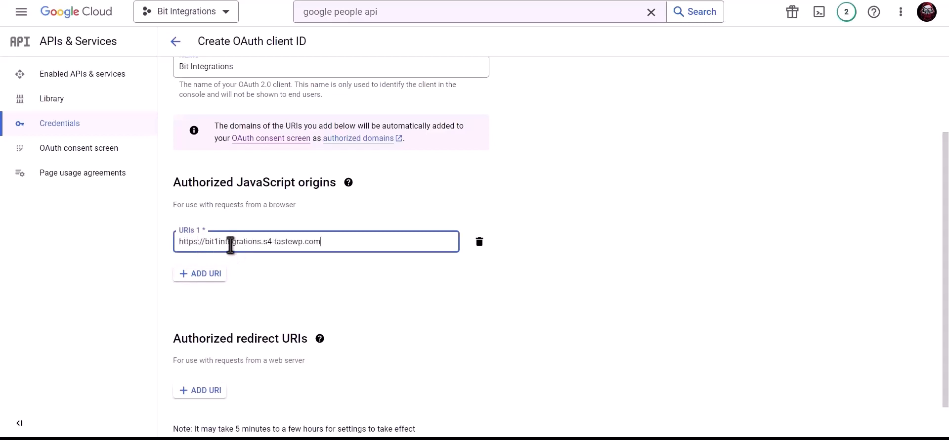
pyautogui.click(287, 271)
# - Add the plugin's copied redirect URI as an authorized redirect URI and create the client
pyautogui.scroll(-1, 287, 271)
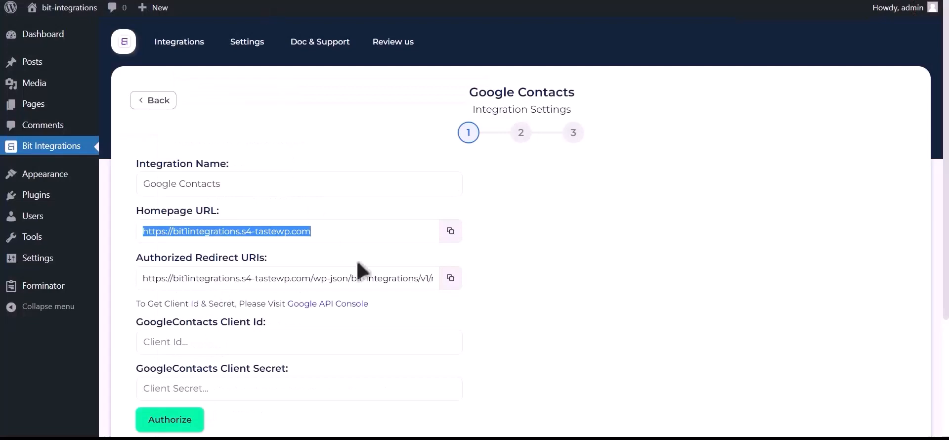
pyautogui.click(451, 278)
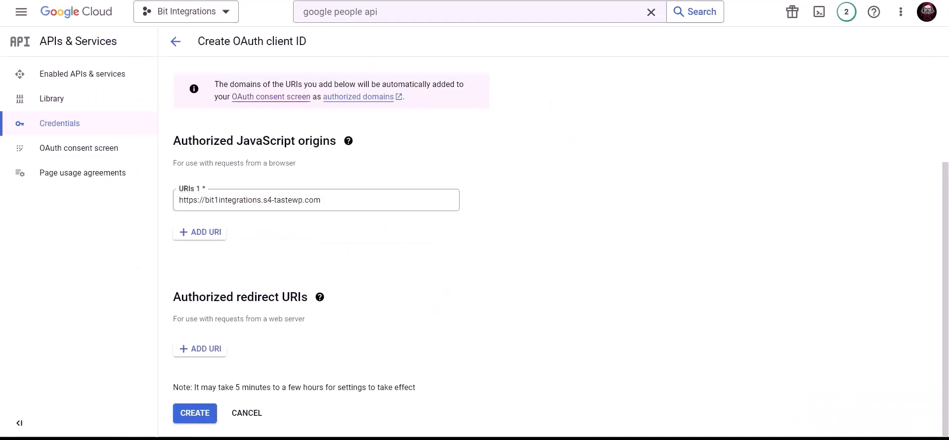
pyautogui.click(200, 352)
pyautogui.click(228, 354)
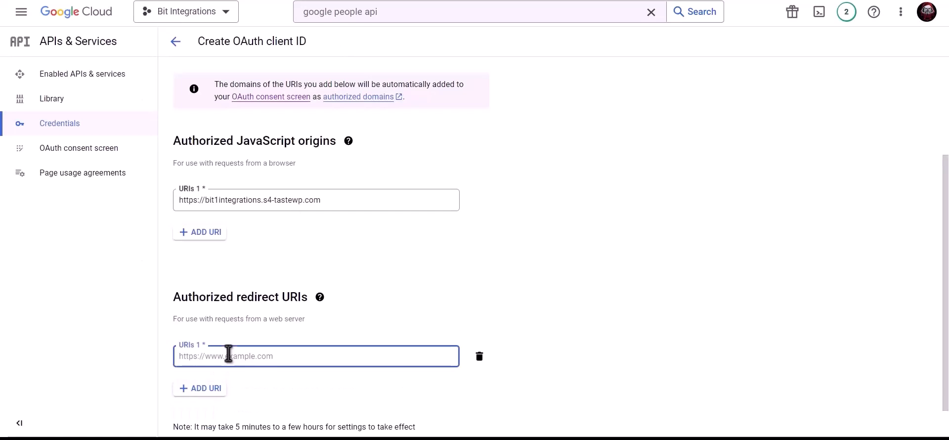
pyautogui.hotkey('ctrl', 'v')
pyautogui.scroll(-1, 262, 385)
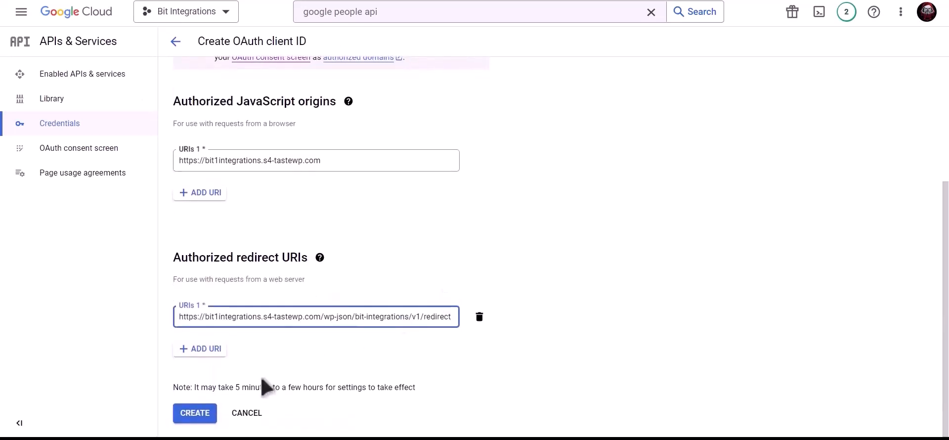
pyautogui.click(204, 414)
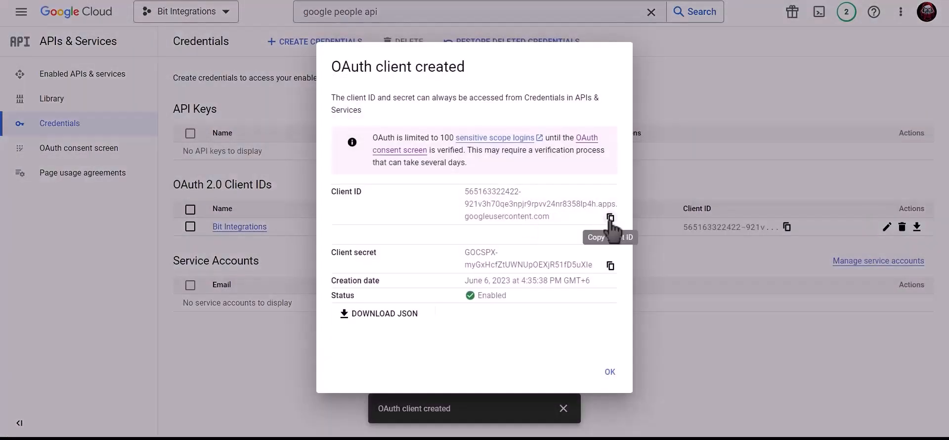
# - Copy the new client ID into the Client Id field in Bit Integrations
pyautogui.click(610, 218)
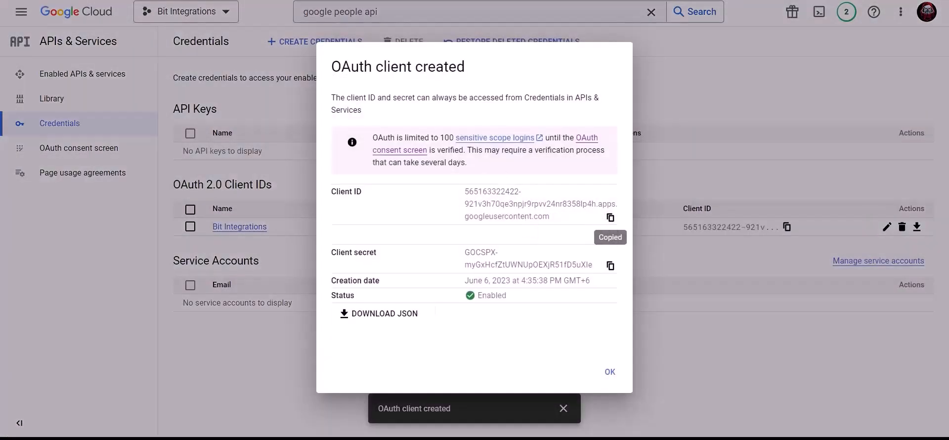
pyautogui.click(257, 1)
pyautogui.click(222, 344)
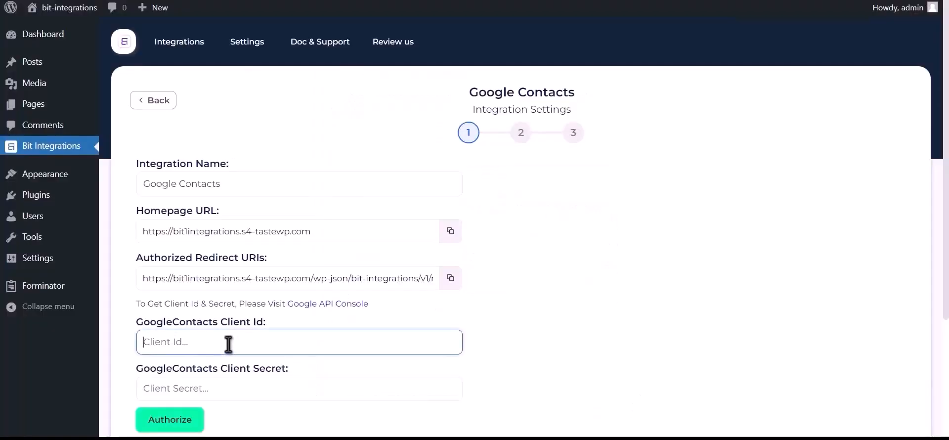
pyautogui.hotkey('ctrl', 'v')
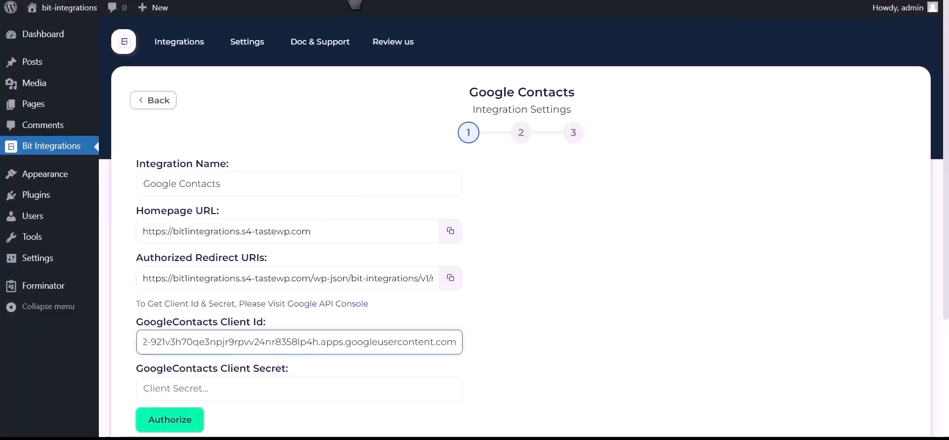
# - Copy the client secret into the Client Secret field in Bit Integrations
pyautogui.click(385, 0)
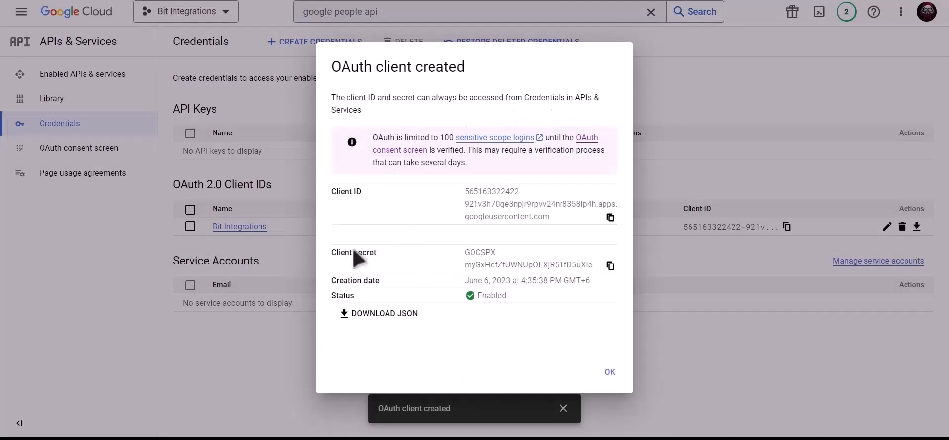
pyautogui.click(612, 267)
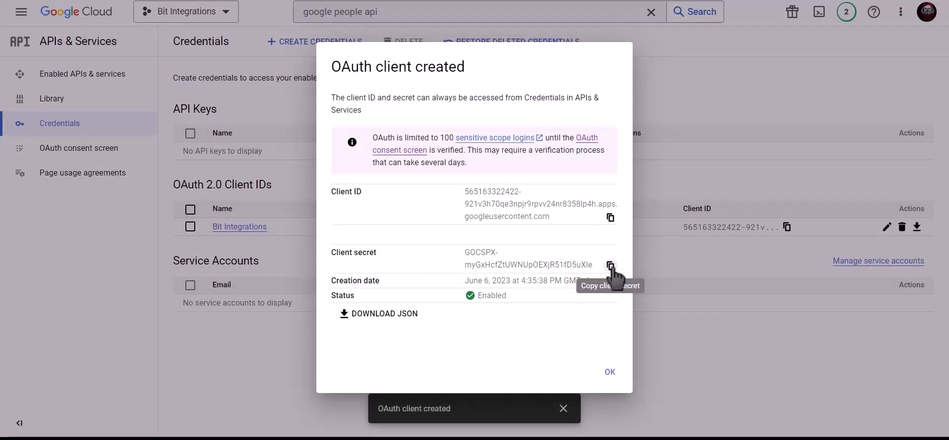
pyautogui.click(611, 267)
pyautogui.click(237, 0)
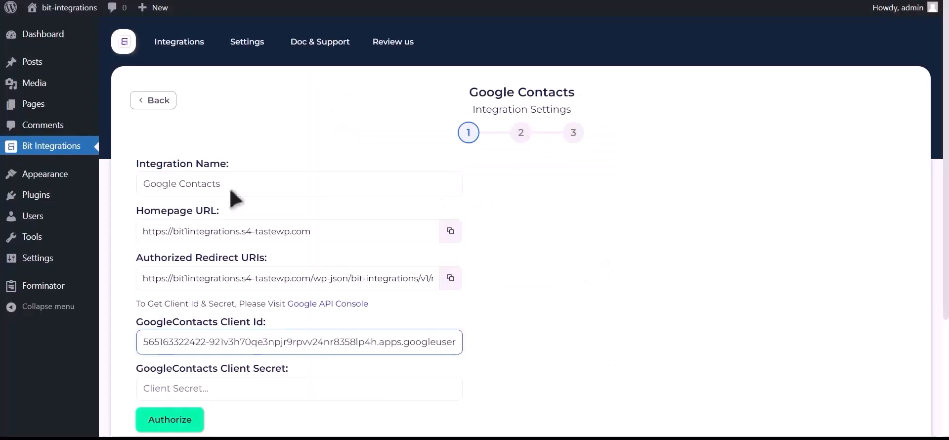
pyautogui.click(253, 387)
pyautogui.hotkey('ctrl', 'v')
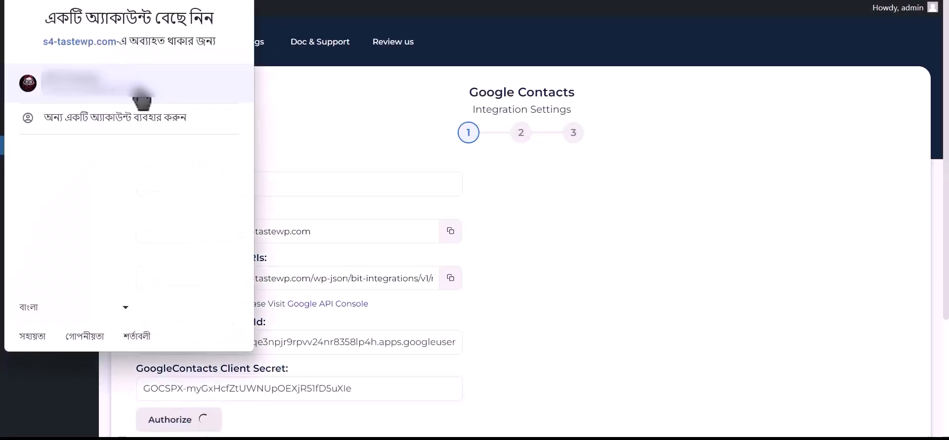
# - Pick the Google account, proceed past the unverified-site warning, and allow s4-tastewp.com to manage contacts
pyautogui.click(141, 94)
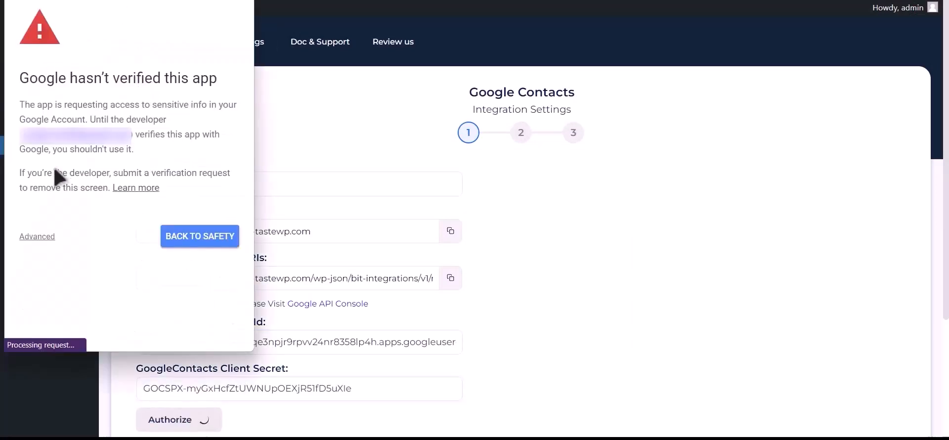
pyautogui.click(40, 238)
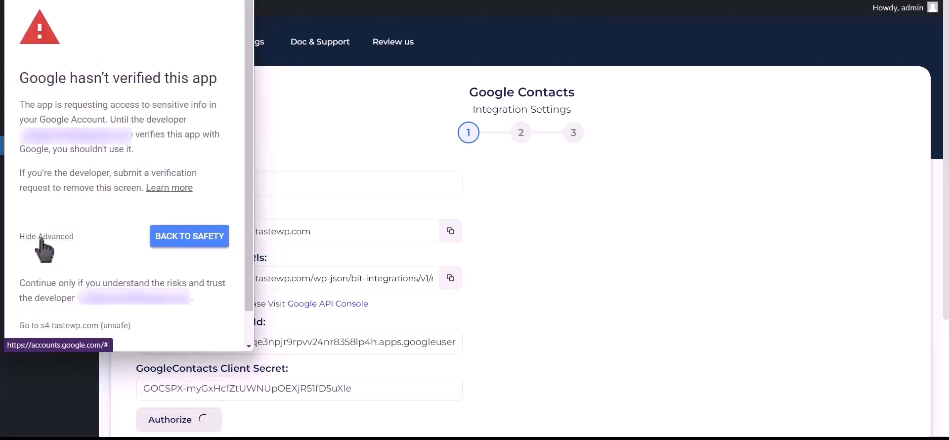
pyautogui.click(101, 330)
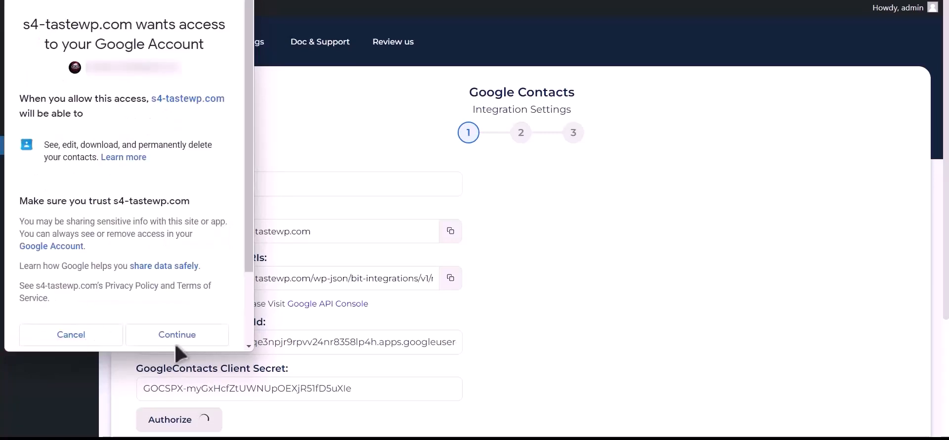
pyautogui.click(177, 341)
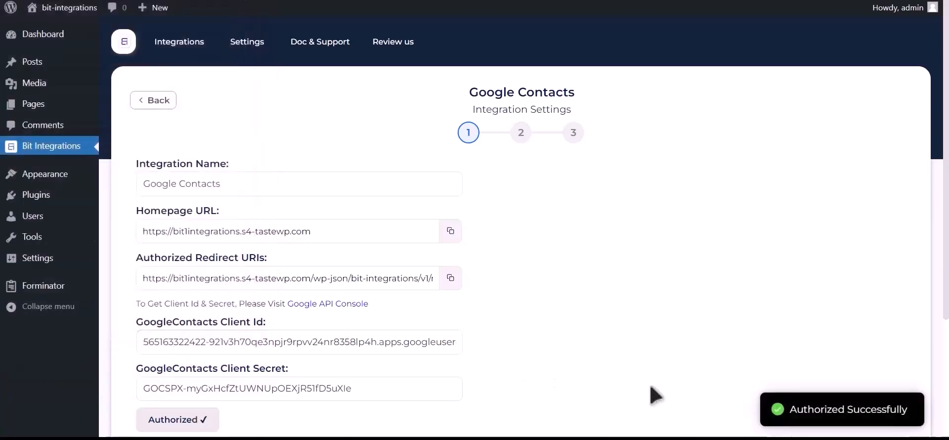
pyautogui.moveTo(795, 412); pyautogui.dragTo(904, 408)
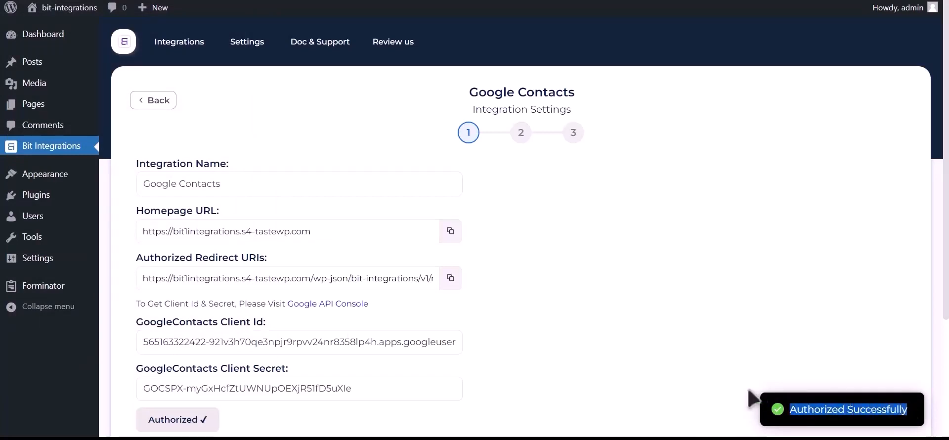
pyautogui.scroll(-3, 749, 400)
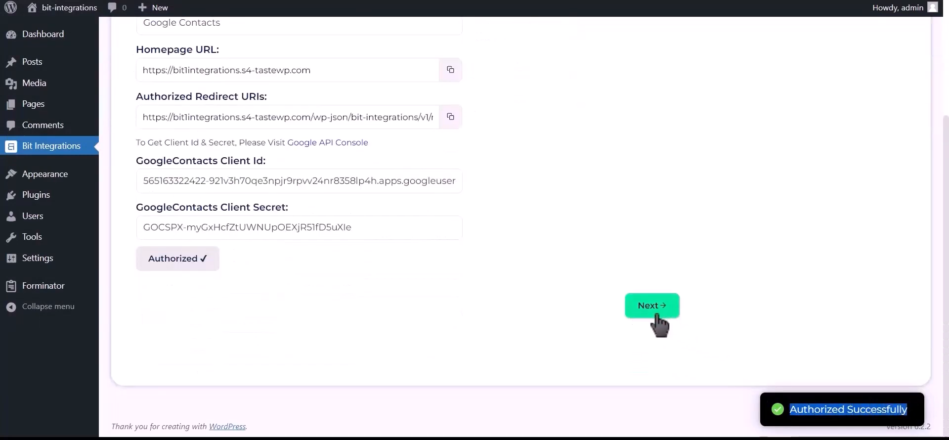
# - Choose Create a contact as the Google Contacts integration action
pyautogui.click(668, 316)
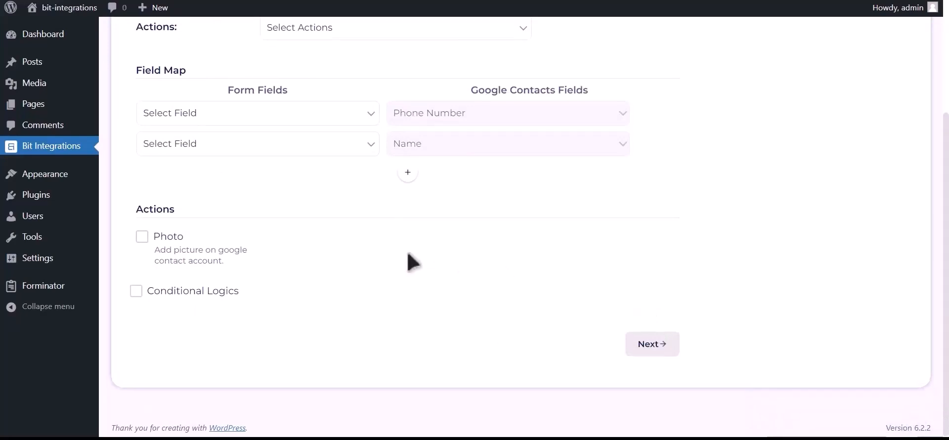
pyautogui.scroll(2, 409, 261)
pyautogui.click(378, 136)
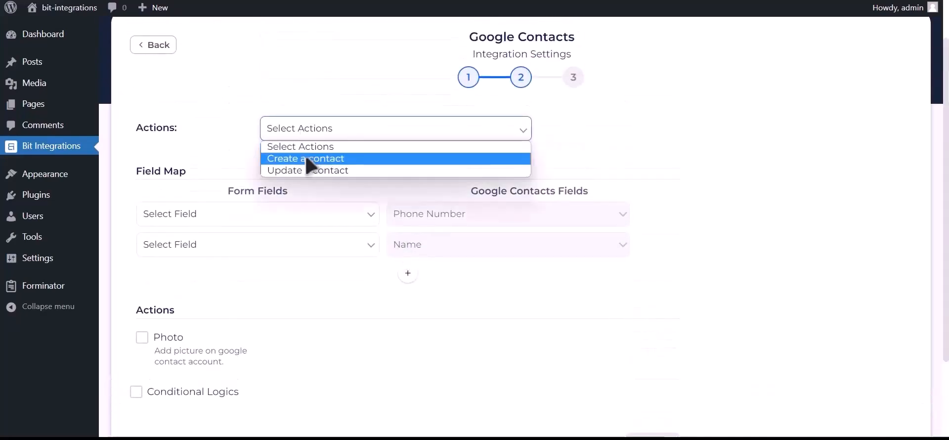
pyautogui.click(361, 159)
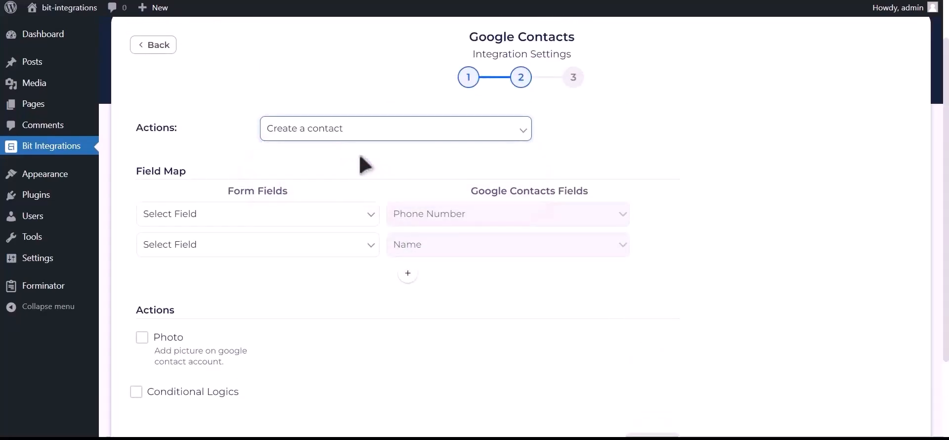
# - Map form field Phone Number-1 to Phone Number and Name-1 to Name
pyautogui.click(303, 215)
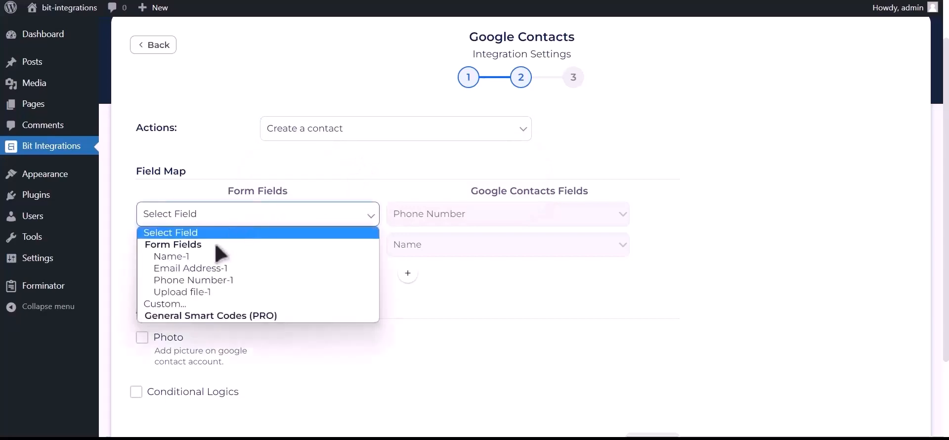
pyautogui.click(234, 285)
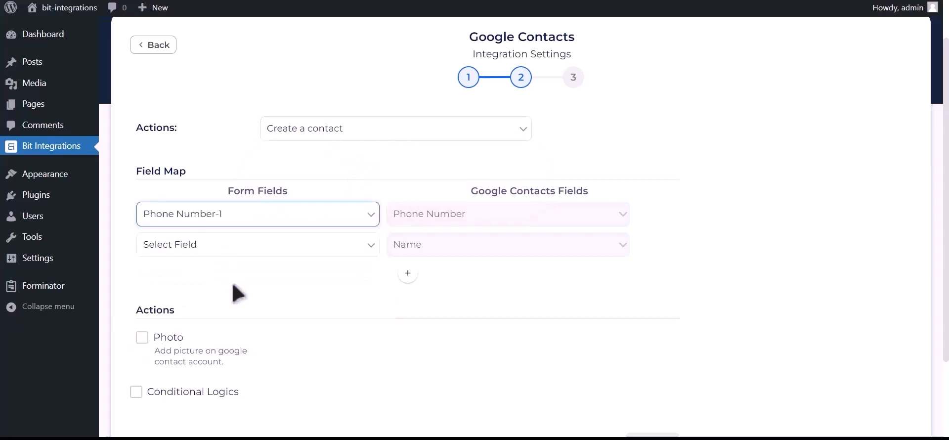
pyautogui.click(314, 248)
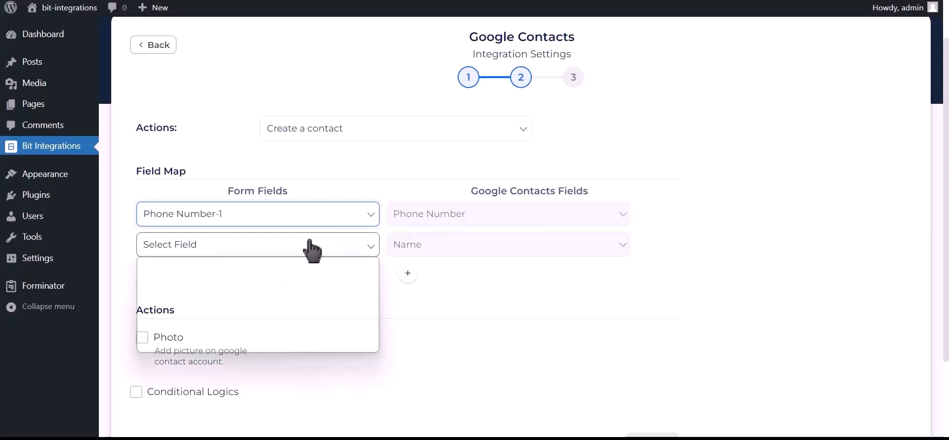
pyautogui.click(245, 286)
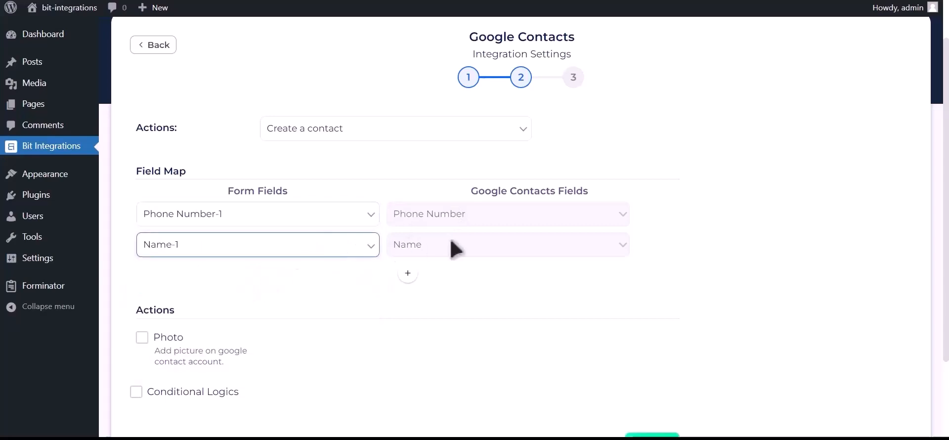
# - Add a mapping row from Email Address-1 to email, and enable the Photo action
pyautogui.click(408, 275)
pyautogui.click(298, 283)
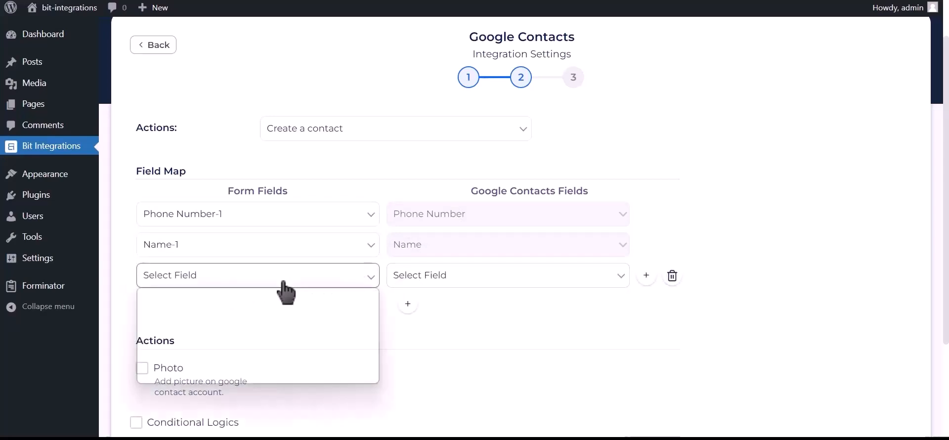
pyautogui.click(227, 332)
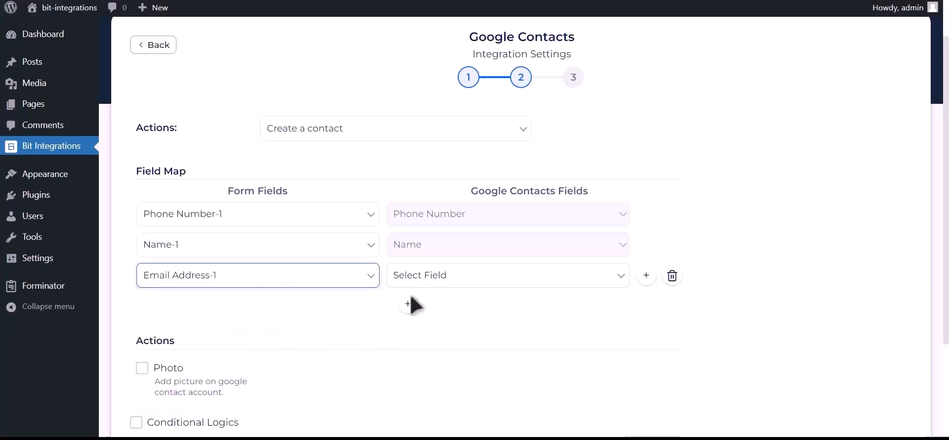
pyautogui.click(452, 280)
pyautogui.click(417, 366)
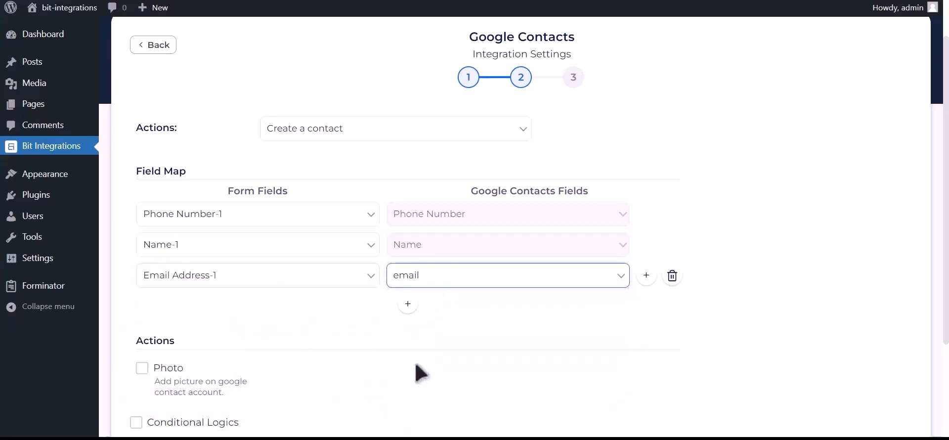
pyautogui.scroll(-2, 386, 330)
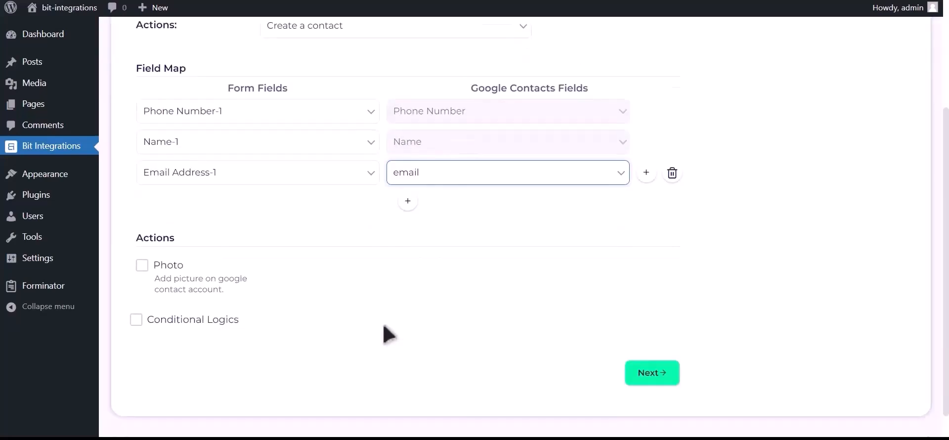
pyautogui.click(142, 267)
# - Use the form's Upload file-1 field as the contact photo
pyautogui.click(476, 228)
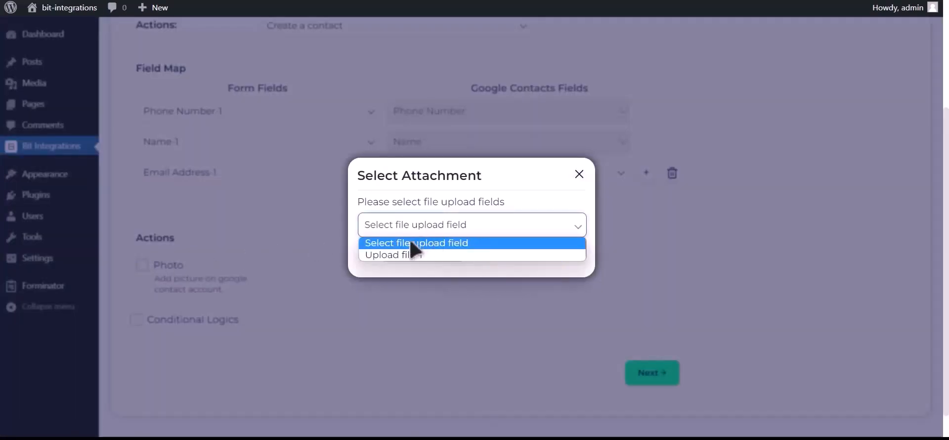
pyautogui.click(424, 255)
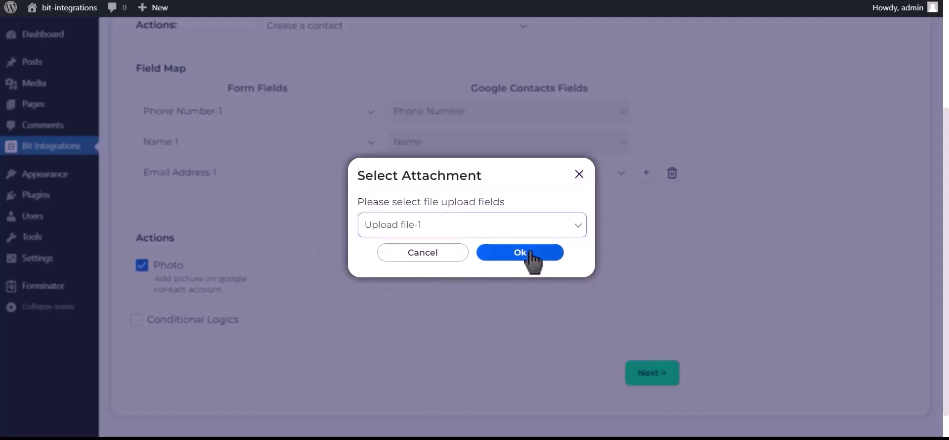
pyautogui.click(529, 252)
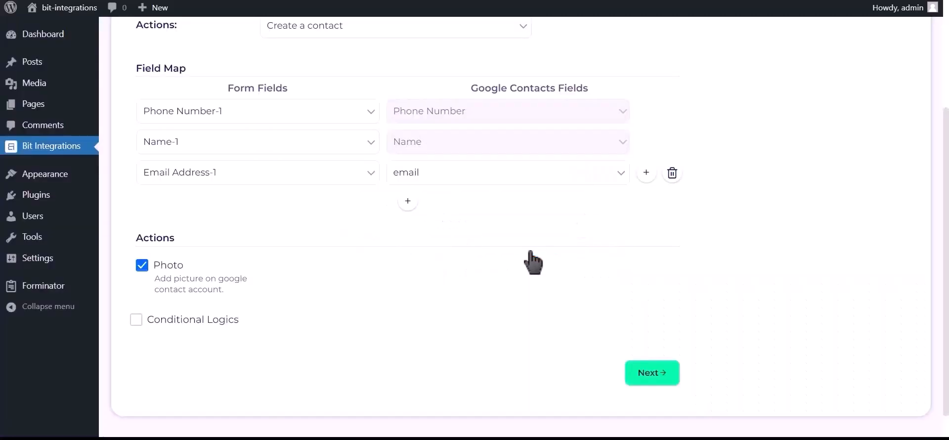
# - Leave Conditional Logics off, then finish and save the integration
pyautogui.click(204, 320)
pyautogui.scroll(-2, 226, 275)
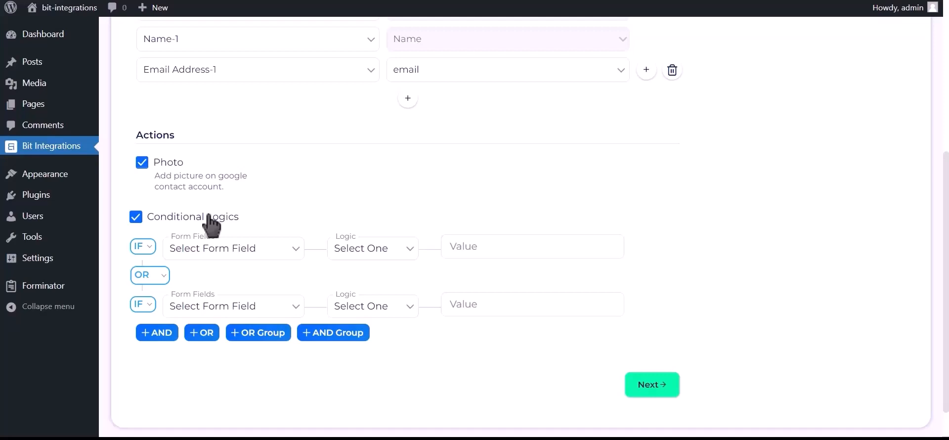
pyautogui.click(210, 218)
pyautogui.click(660, 346)
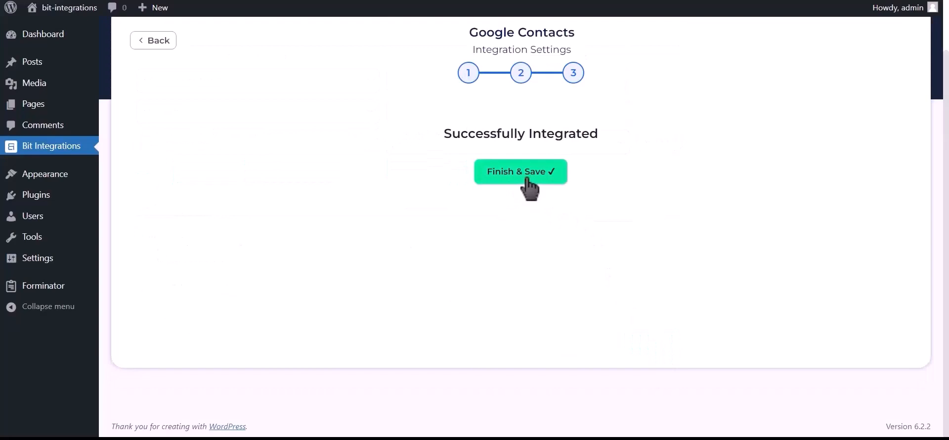
pyautogui.click(527, 179)
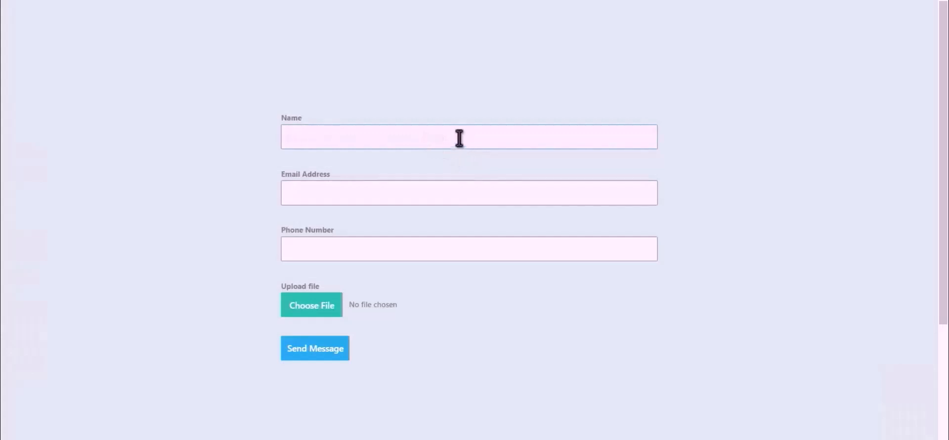
# - Fill the form with name Bit Integrations and a test e-mail, attach Bit Integrations.png, and send it
pyautogui.write('Bit Integrations')
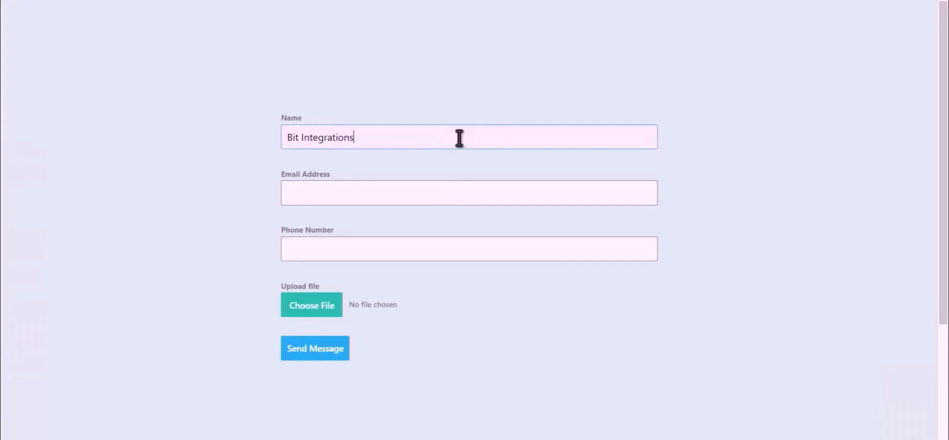
pyautogui.click(460, 190)
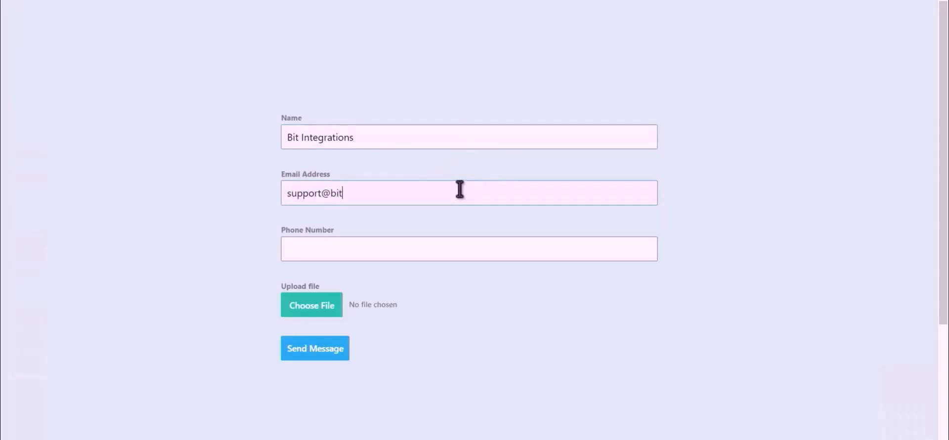
pyautogui.write('444')
pyautogui.write('555')
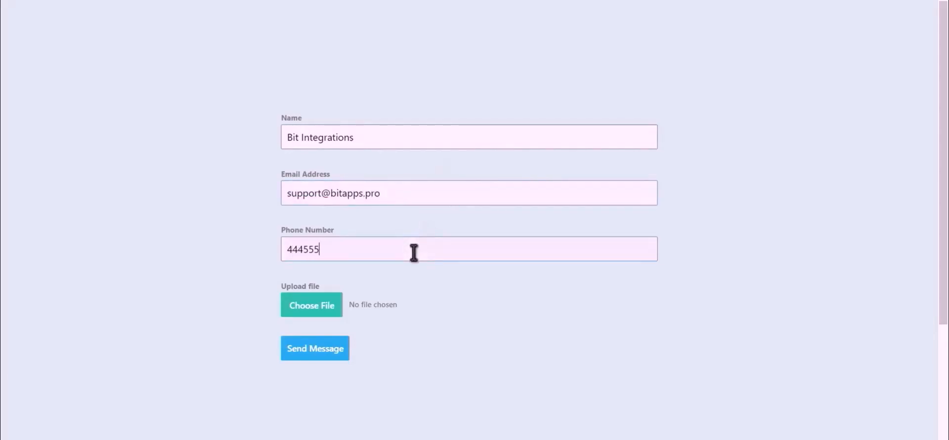
pyautogui.write('666')
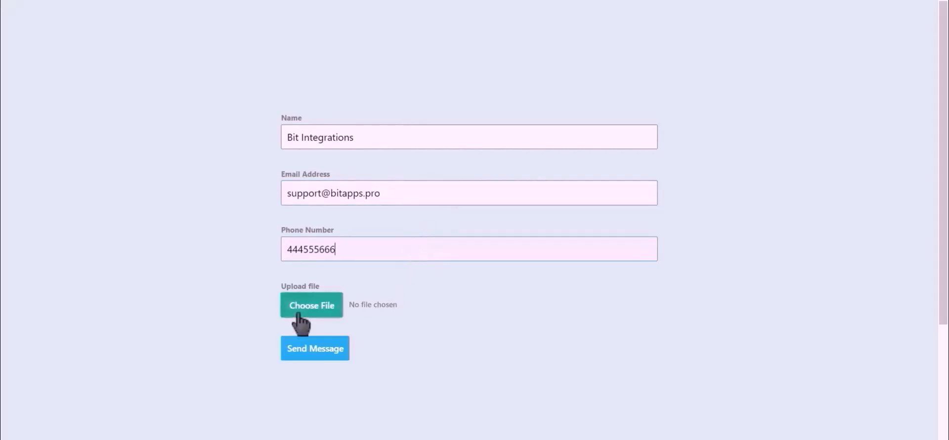
pyautogui.click(298, 314)
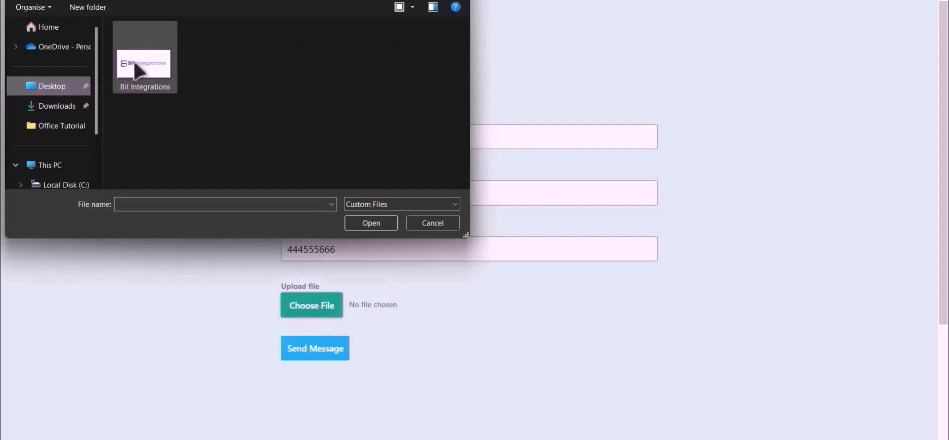
pyautogui.doubleClick(136, 68)
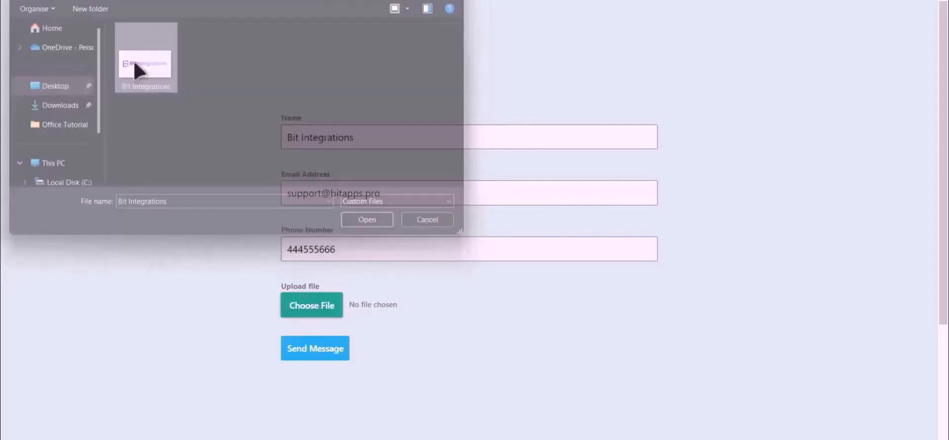
pyautogui.click(314, 352)
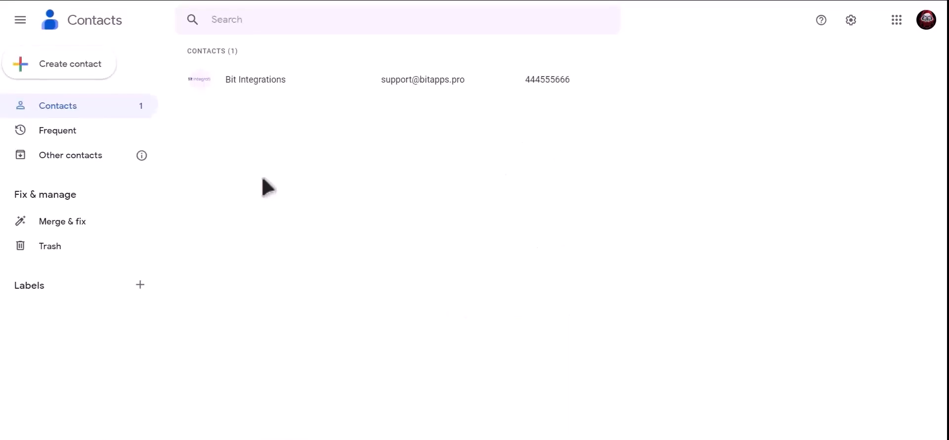
# - Open the new Bit Integrations contact's details page in Google Contacts
pyautogui.click(298, 80)
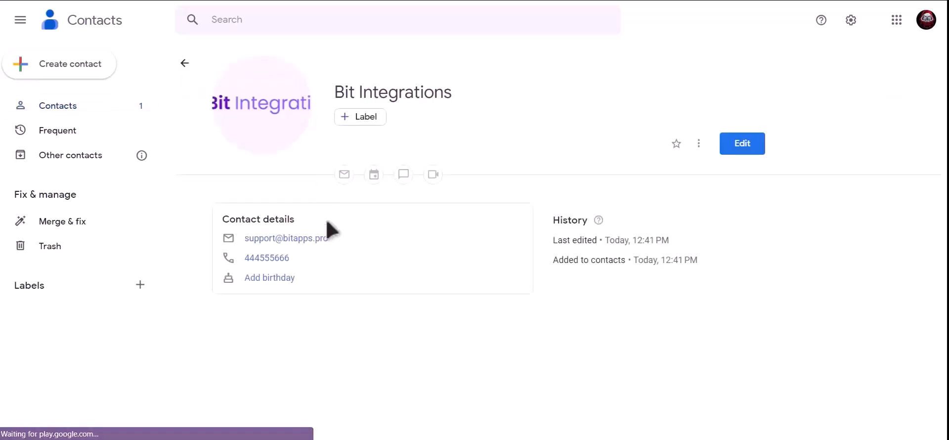